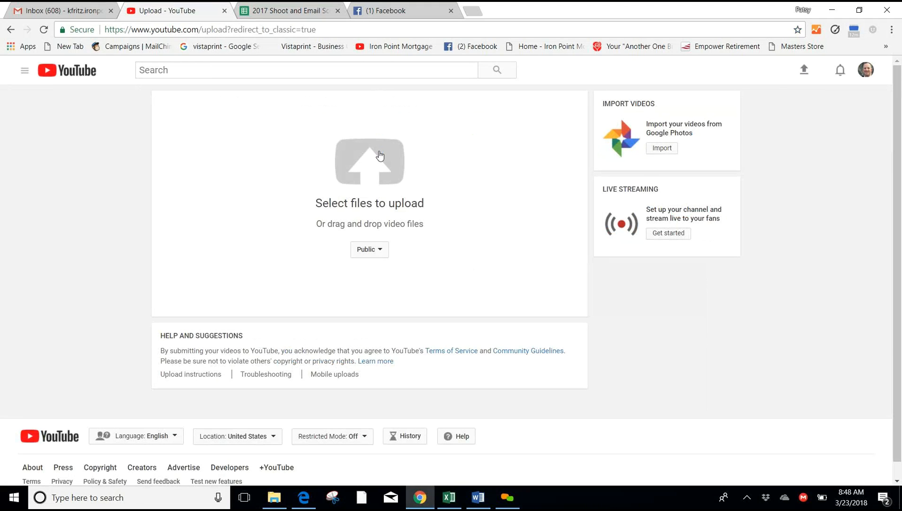
# - Upload the dark-thumbnail TOW NEED A DOWNPAYMENT video from the Need a Downpayment folder under Weekly Tips > Clients
pyautogui.click(380, 156)
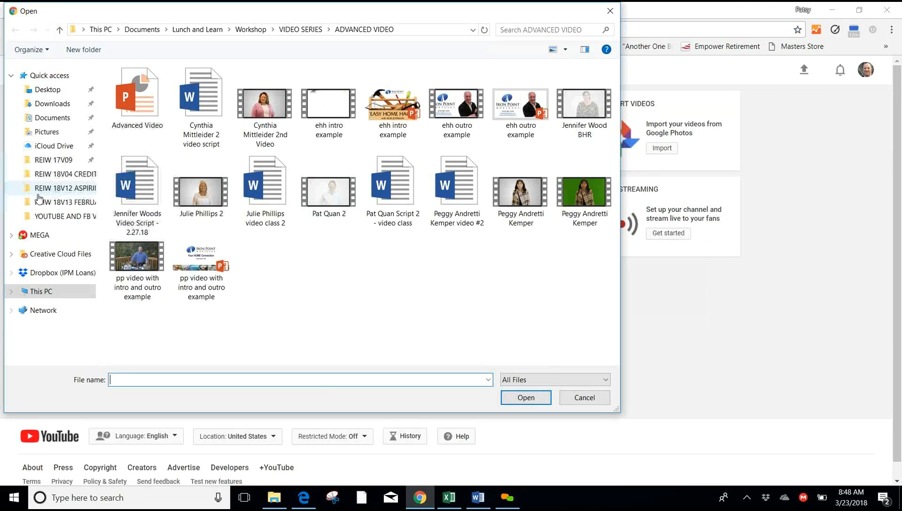
pyautogui.click(45, 174)
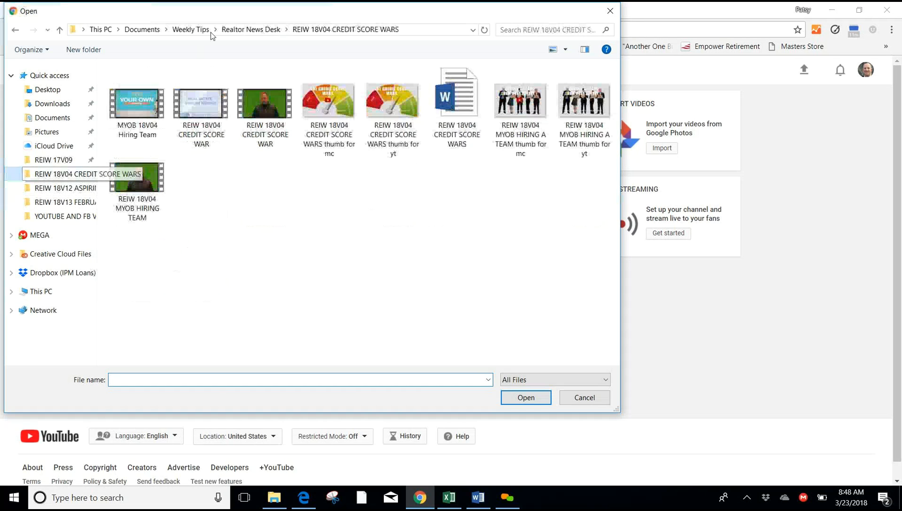
pyautogui.click(190, 29)
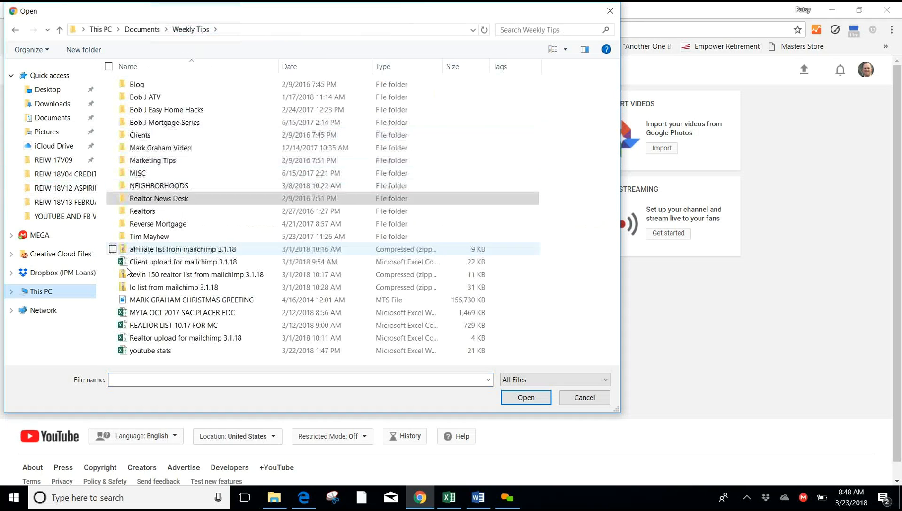
pyautogui.doubleClick(168, 135)
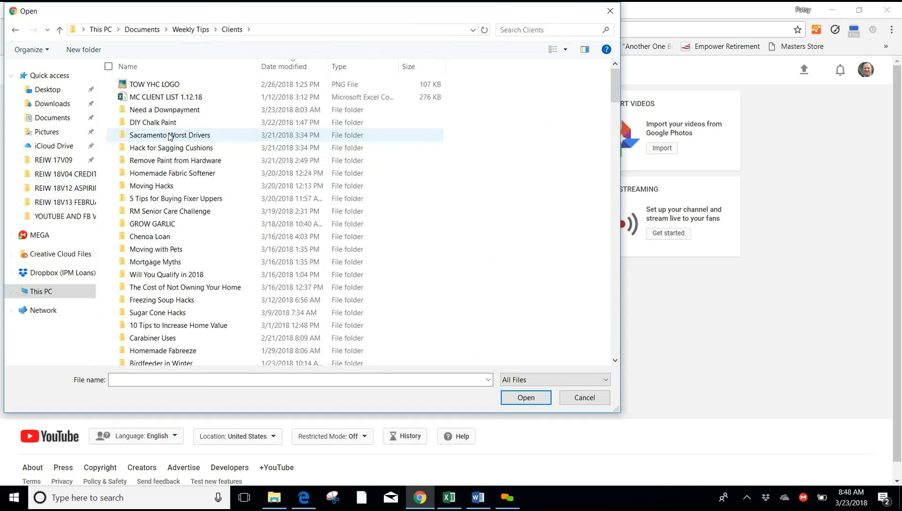
pyautogui.doubleClick(163, 110)
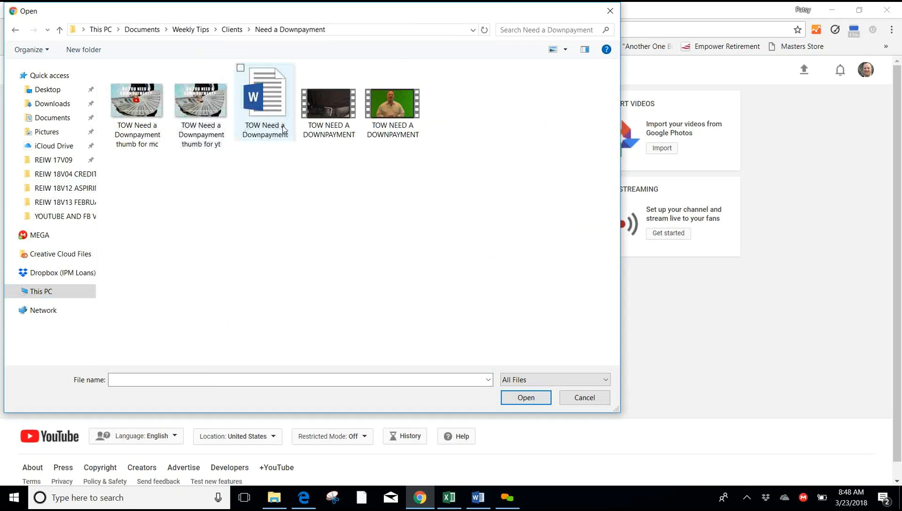
pyautogui.doubleClick(332, 102)
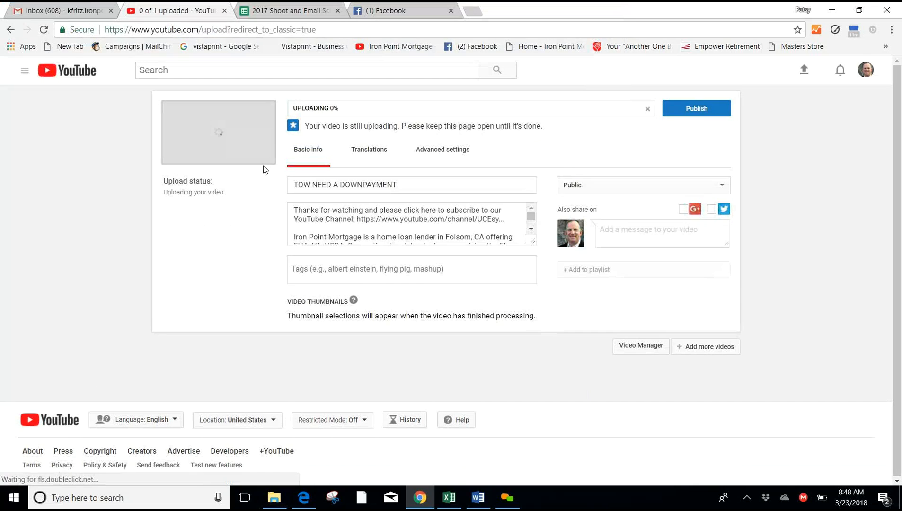
# - In File Explorer, go to Weekly Tips > Clients > Need a Downpayment and open the TOW Need a Downpayment Word document
pyautogui.moveTo(313, 505)
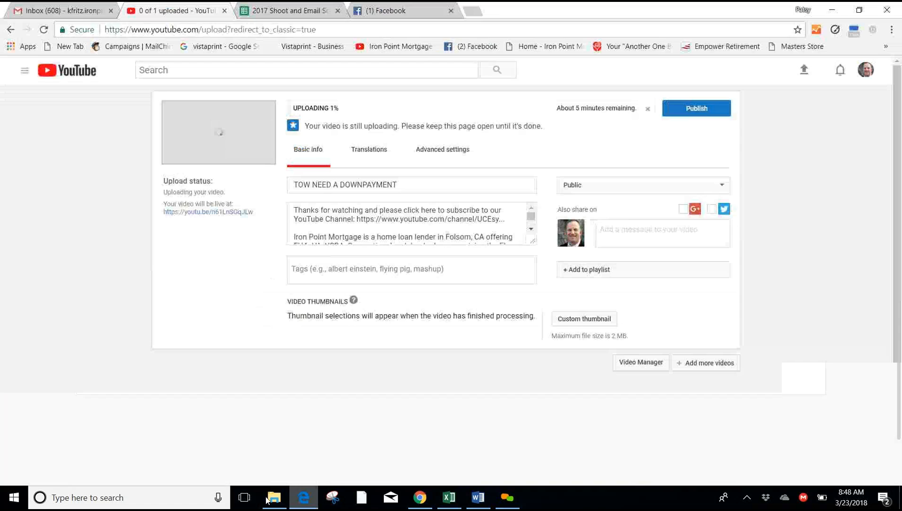
pyautogui.click(269, 500)
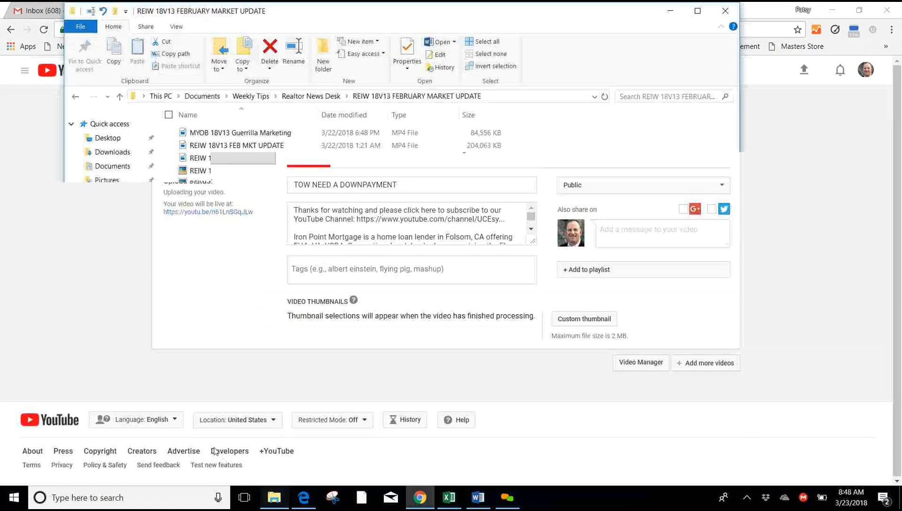
pyautogui.click(250, 96)
pyautogui.doubleClick(446, 152)
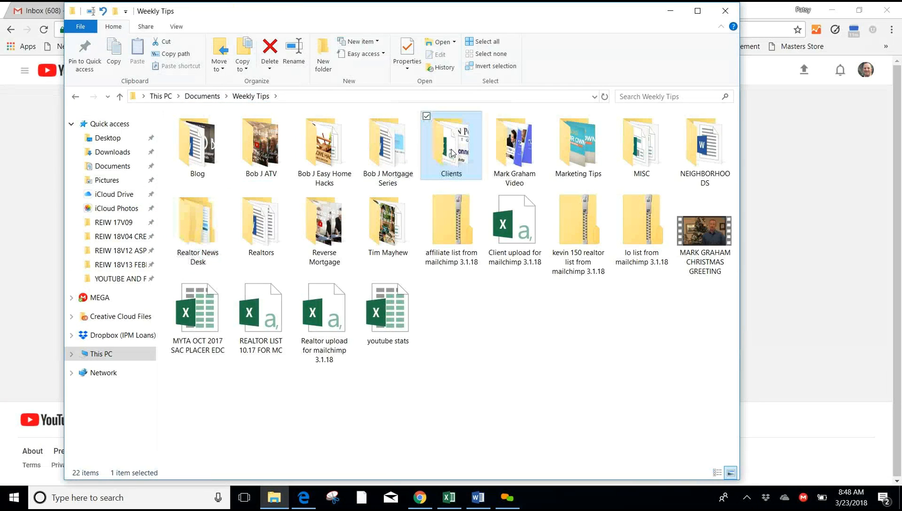
pyautogui.click(250, 158)
pyautogui.doubleClick(250, 157)
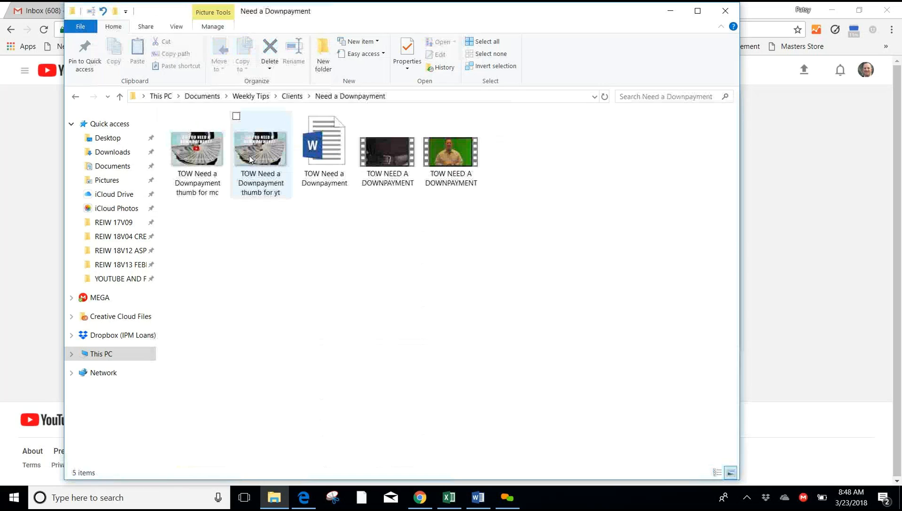
pyautogui.click(337, 154)
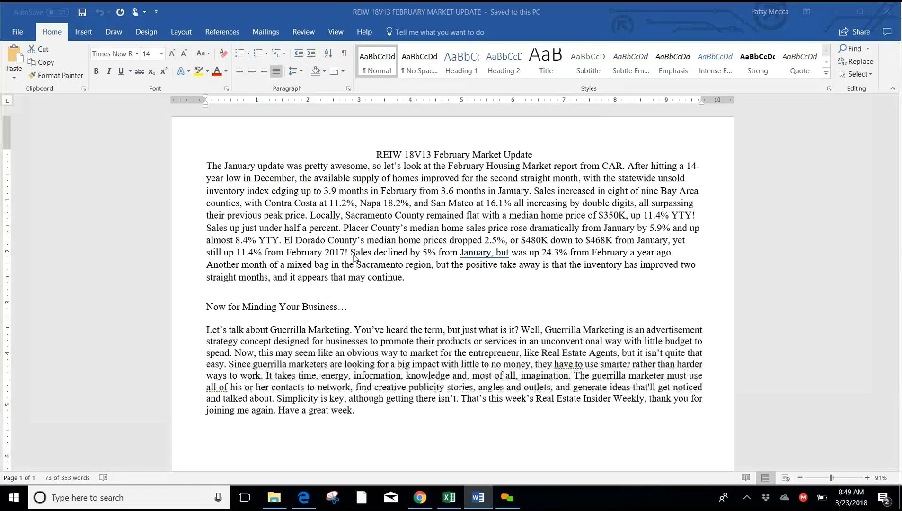
# - Copy the opening paragraph about saving for the down payment from the script, and close both open Word documents
pyautogui.moveTo(203, 163); pyautogui.dragTo(438, 176)
pyautogui.hotkey('ctrl', 'c')
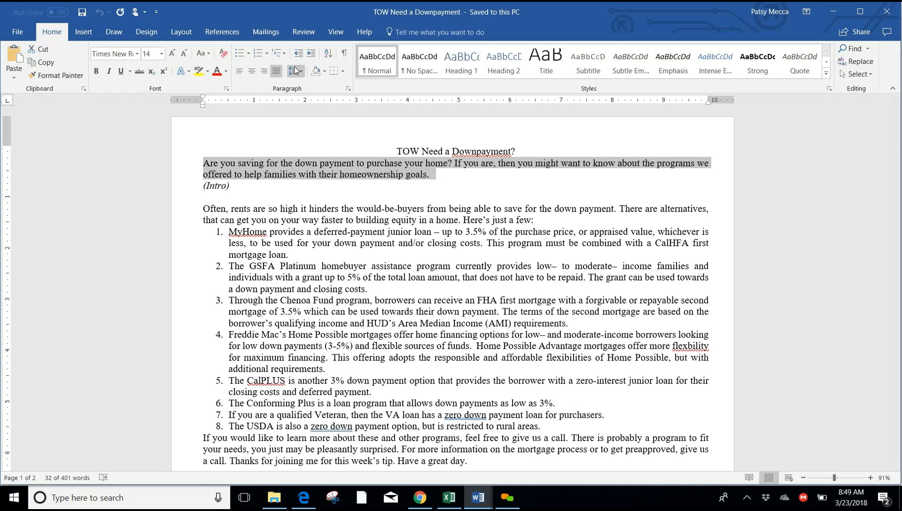
pyautogui.click(887, 11)
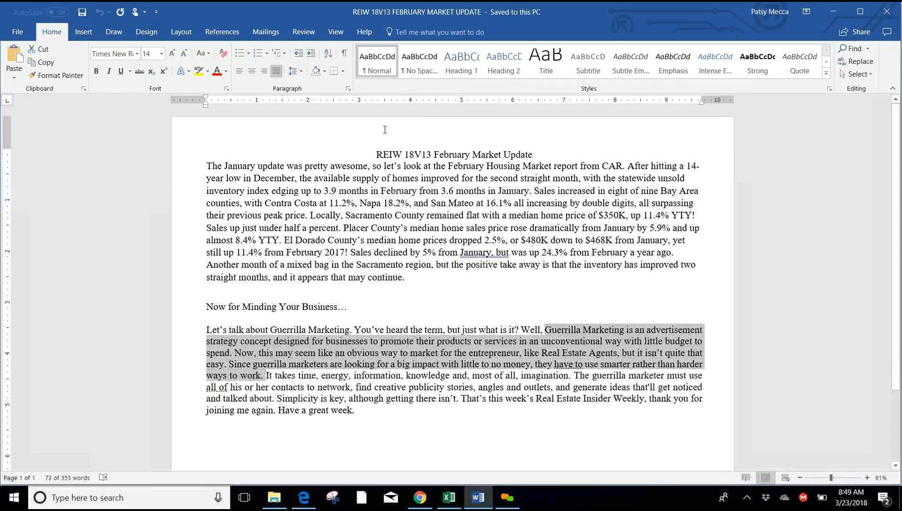
pyautogui.click(890, 17)
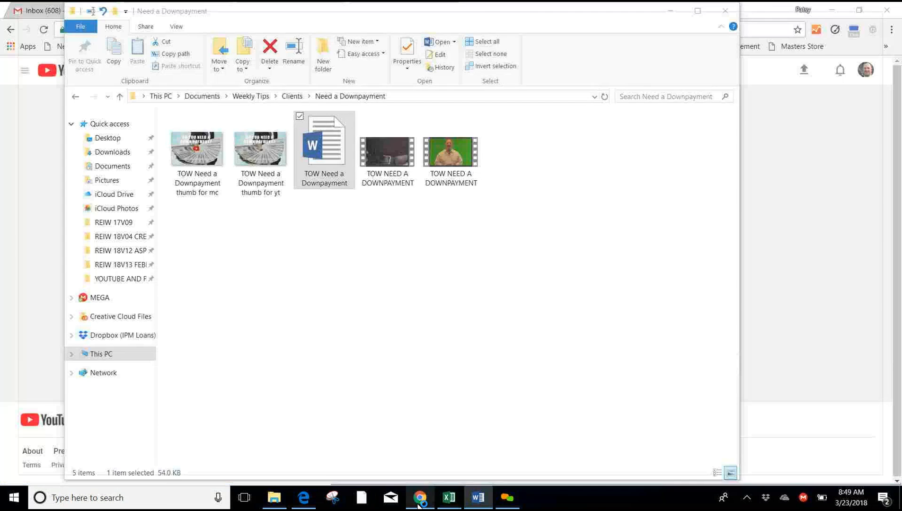
# - Back in Chrome, paste the copied paragraph above the existing video description and add the video to the Your HOME Connection - Household playlist
pyautogui.click(420, 498)
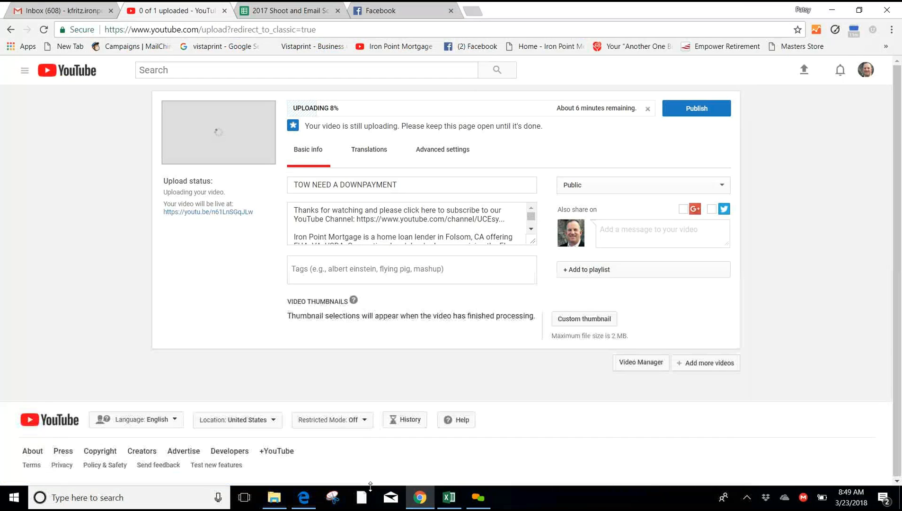
pyautogui.click(507, 222)
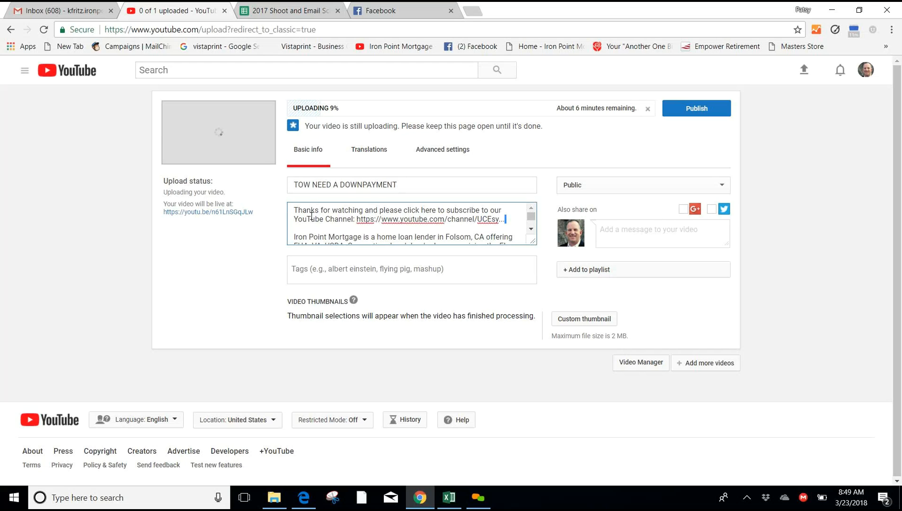
pyautogui.click(295, 204)
pyautogui.press('Return')
pyautogui.press('Return')
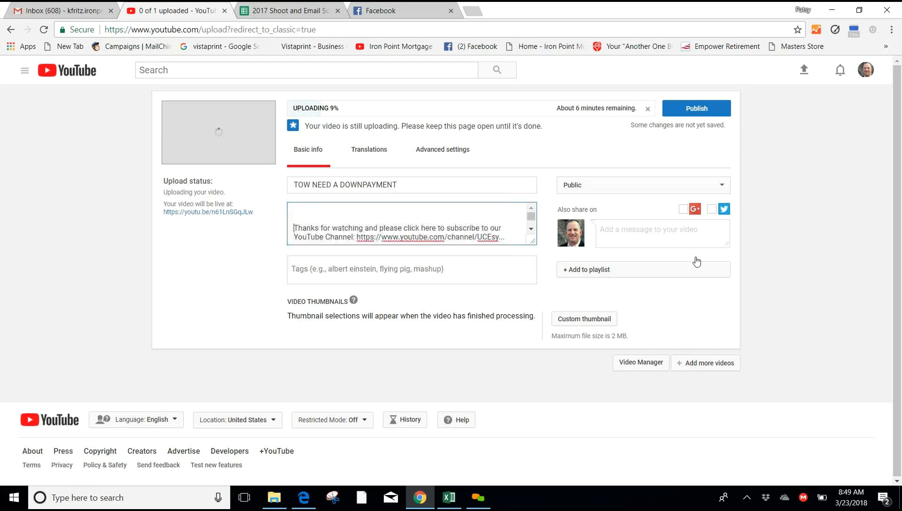
pyautogui.hotkey('ctrl', 'v')
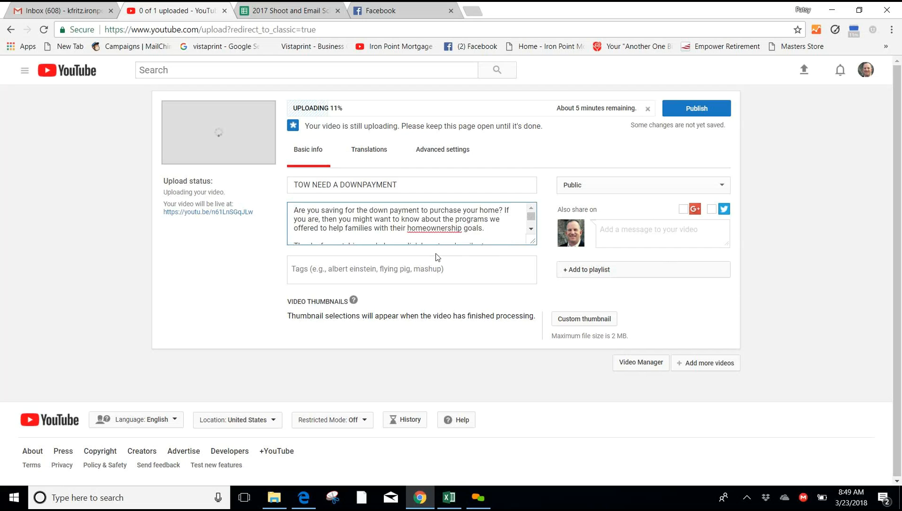
pyautogui.click(578, 274)
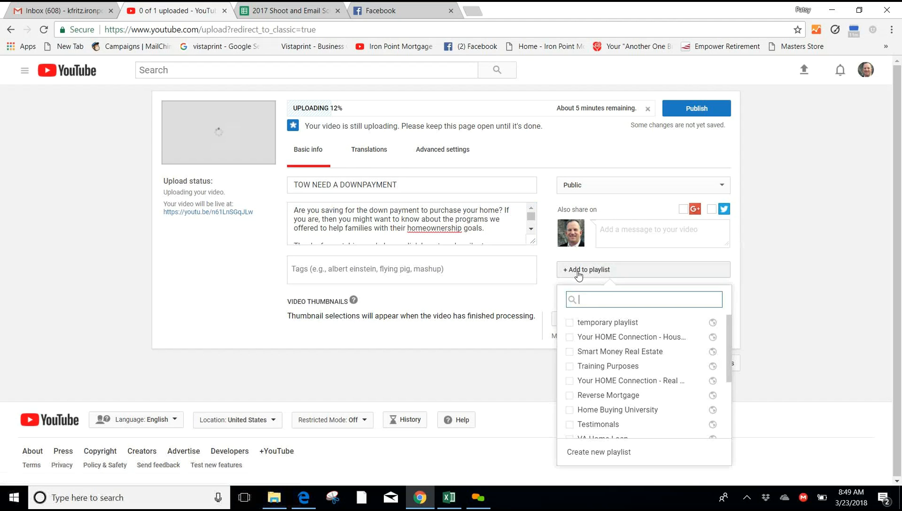
pyautogui.click(571, 339)
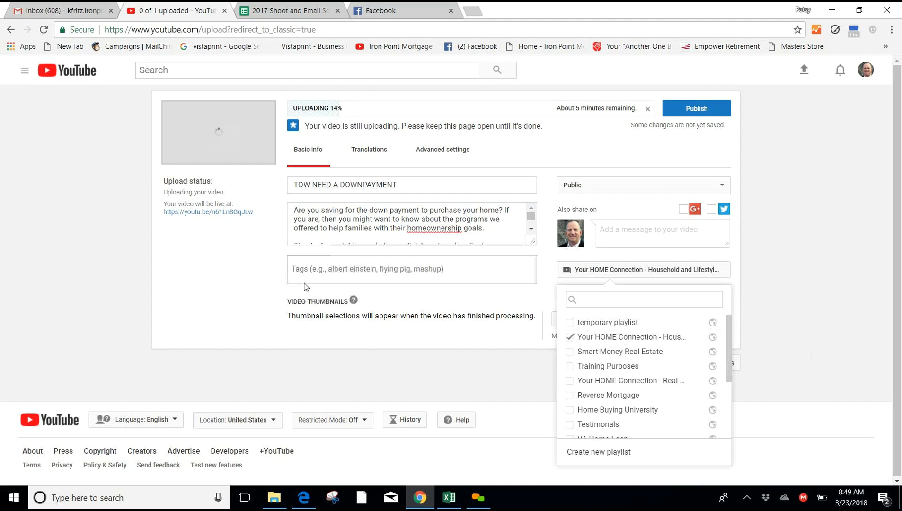
# - Replace the video title with "Do You Need a Down Payment to Get Into a Home Now?"
pyautogui.click(410, 184)
pyautogui.hotkey('ctrl', 'a')
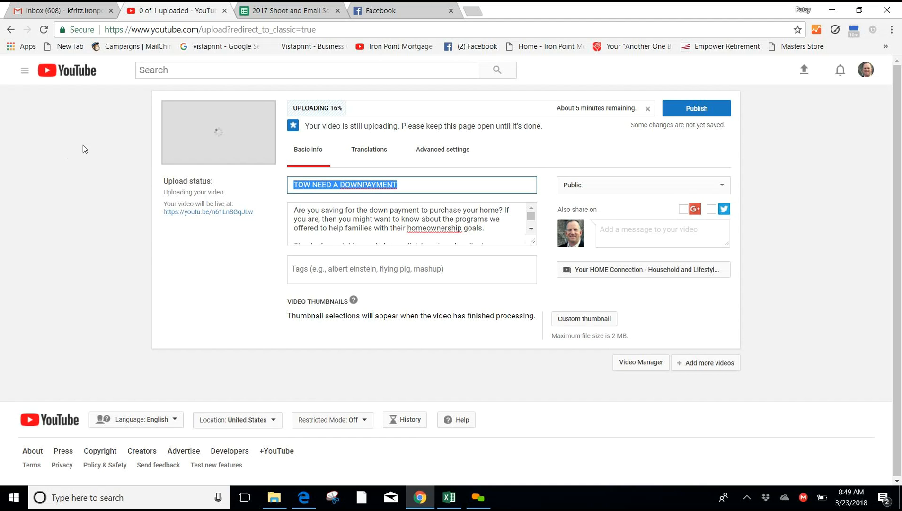
pyautogui.write('Do ')
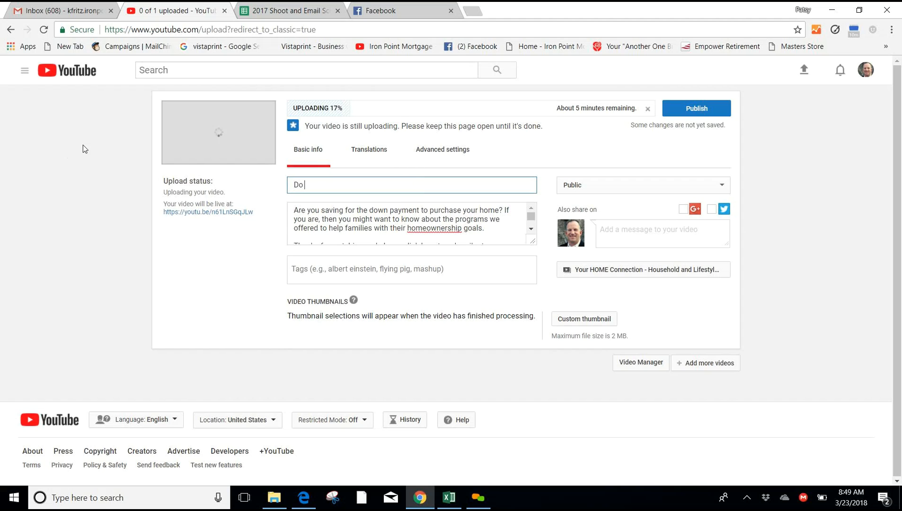
pyautogui.write('You Need a Down Payment to Get')
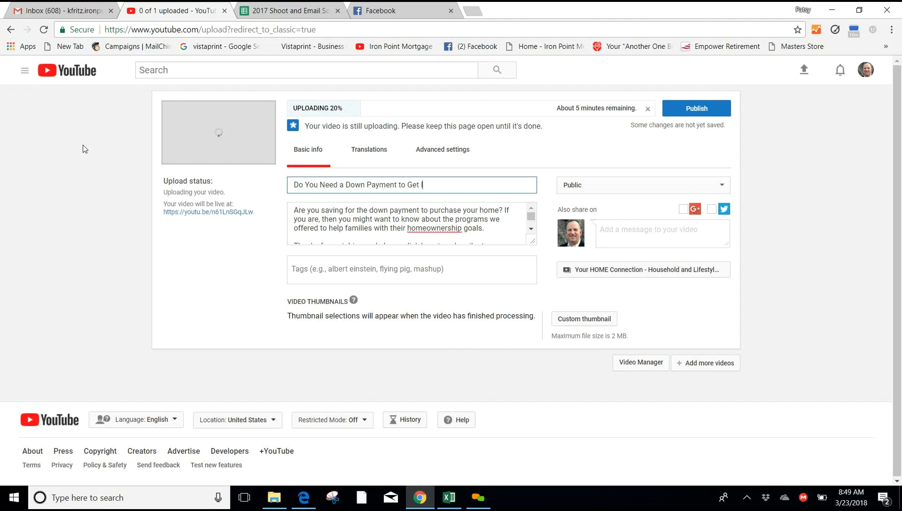
pyautogui.write(' Into a Home Now?')
# - Copy the new video title and analyze it in the CoSchedule Headline Analyzer open in Edge, reviewing its score
pyautogui.hotkey('ctrl', 'a')
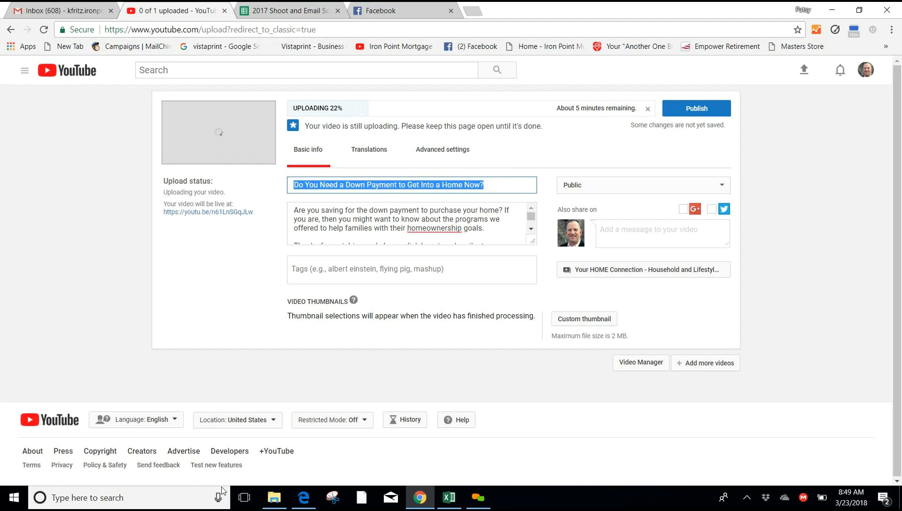
pyautogui.click(304, 501)
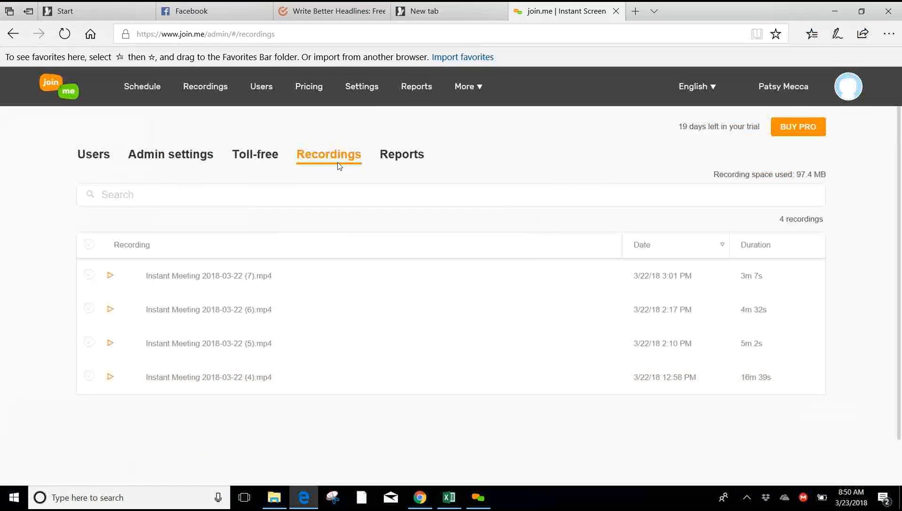
pyautogui.click(311, 13)
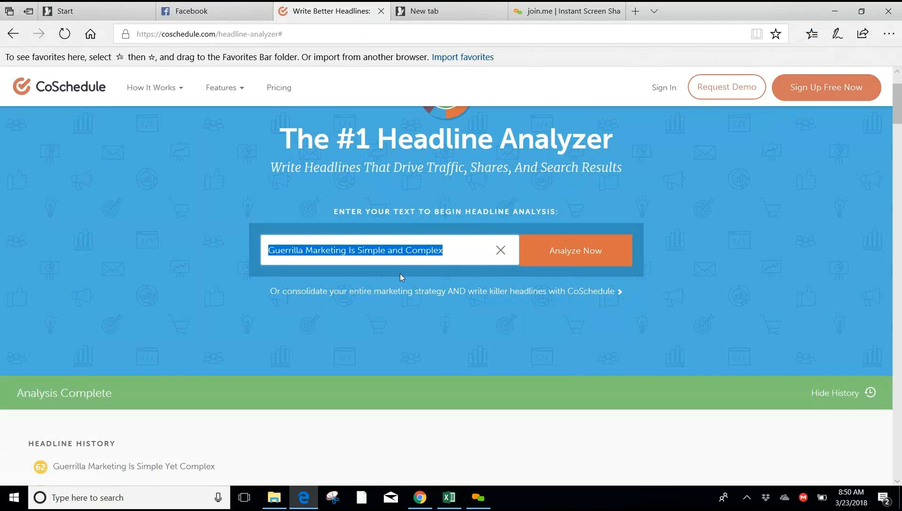
pyautogui.hotkey('ctrl', 'v')
pyautogui.click(583, 255)
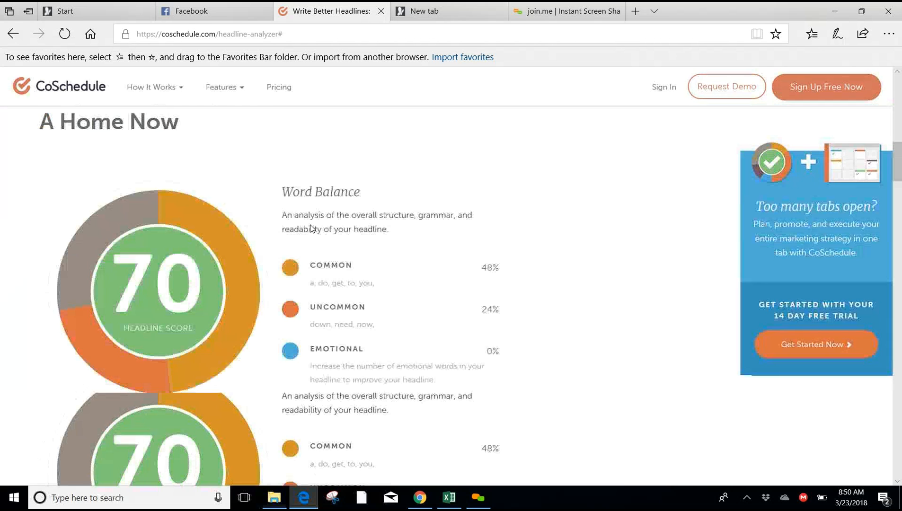
pyautogui.scroll(10, 310, 230)
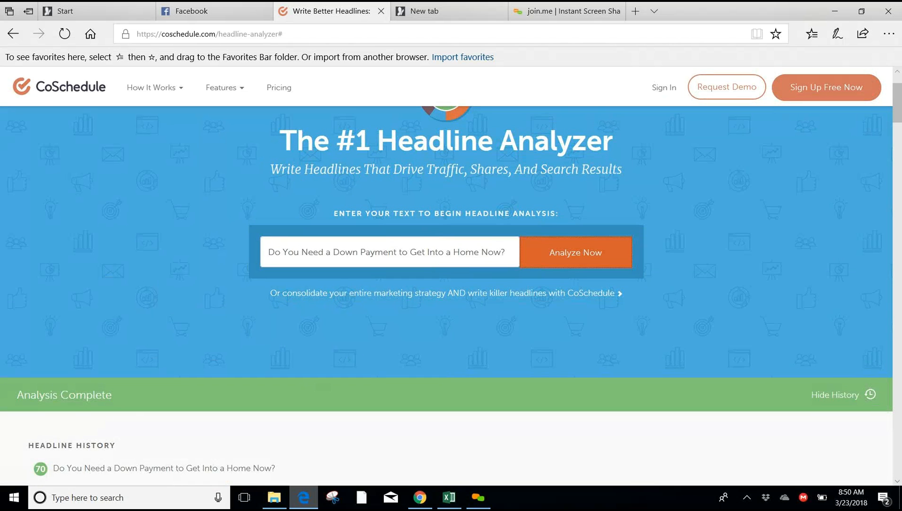
# - Back on the YouTube upload page in Chrome, add the tags Folsom home loans, home loans folsom ca, sacramento home loans and fha loans folsom ca
pyautogui.click(420, 497)
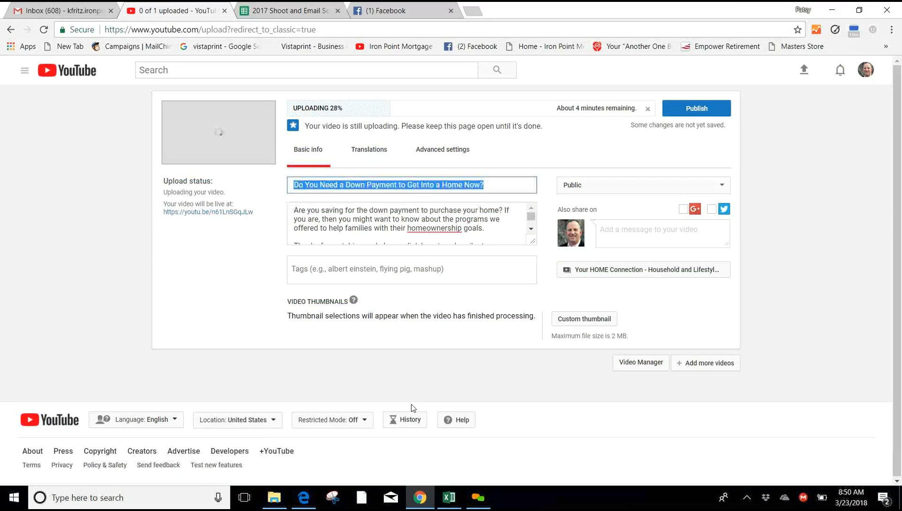
pyautogui.click(354, 269)
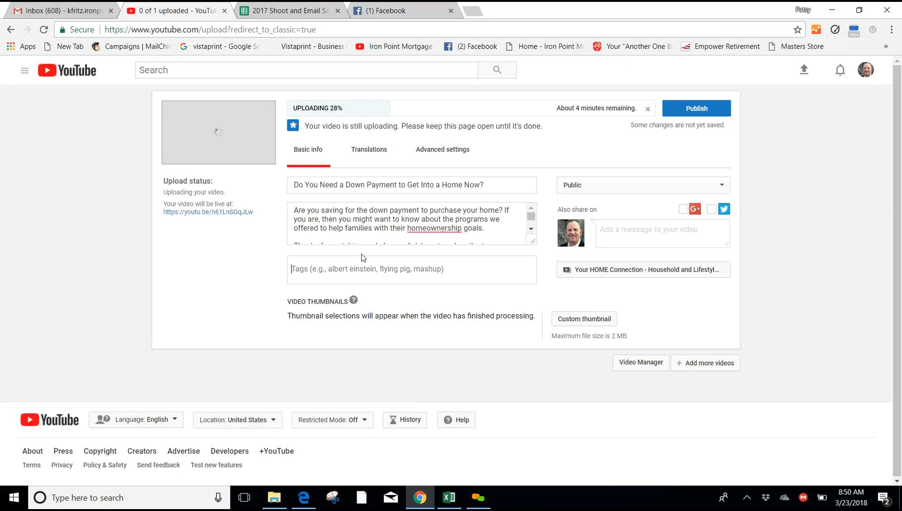
pyautogui.write('Folsom home')
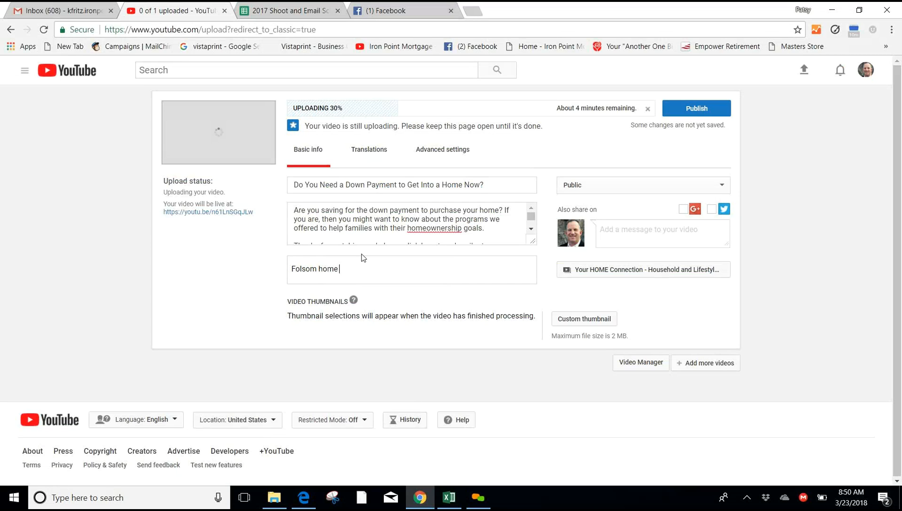
pyautogui.write(' loans')
pyautogui.press('Return')
pyautogui.write('home loans folsom ca')
pyautogui.press('Return')
pyautogui.write('sacramento home')
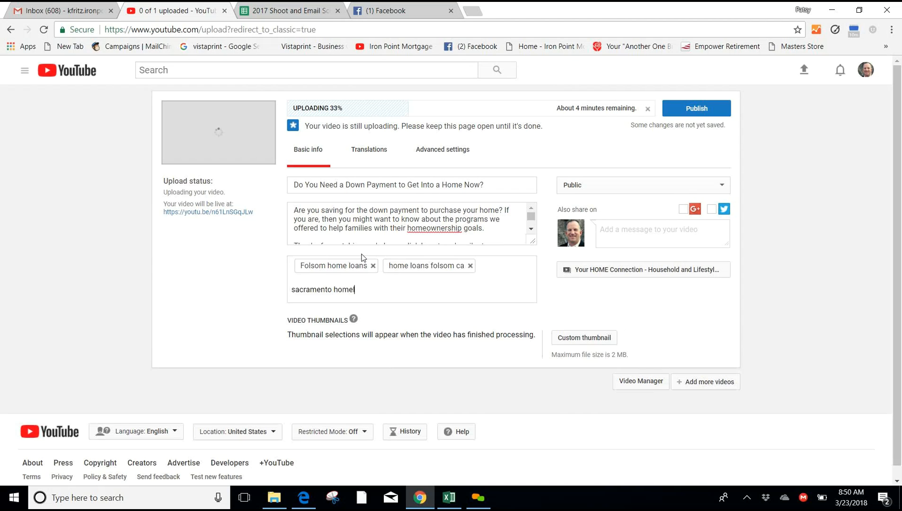
pyautogui.write(' loans')
pyautogui.press('Return')
pyautogui.write('fha loan')
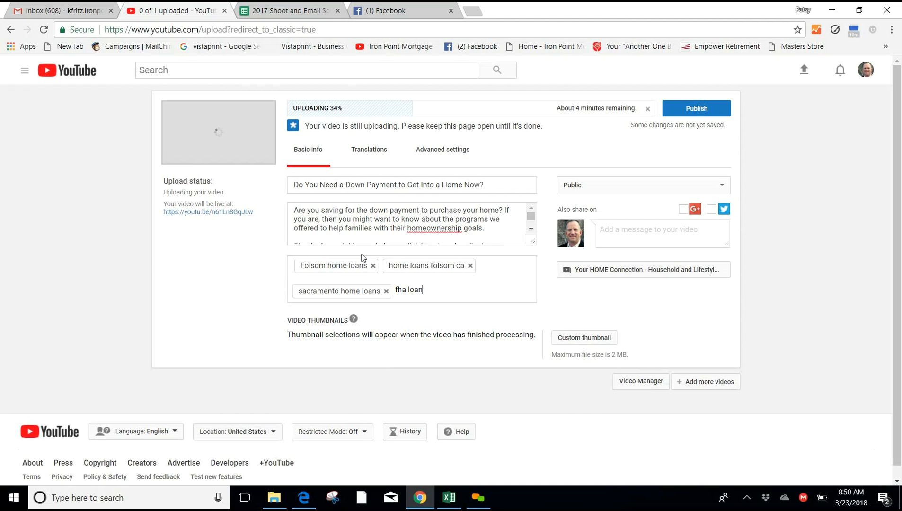
pyautogui.write('s folsom ca')
pyautogui.press('Return')
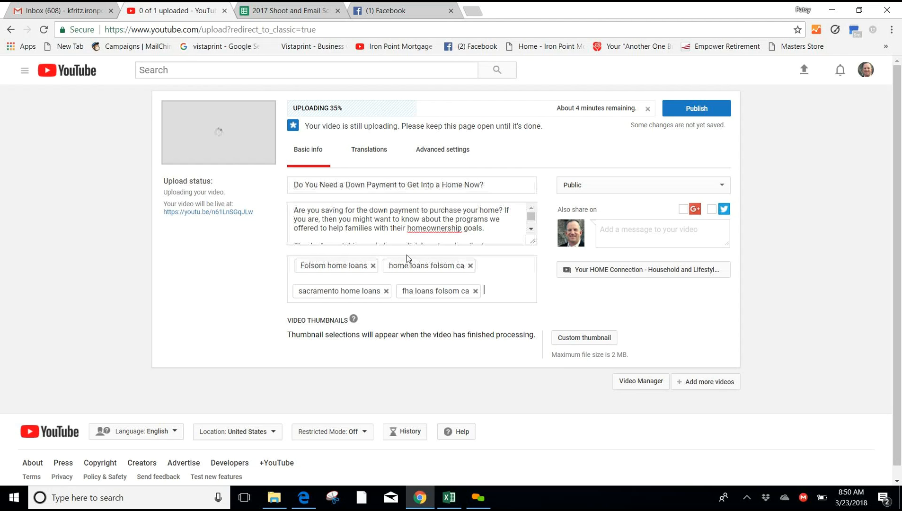
# - Check the video's advanced settings and upload the image TOW Need a Downpayment thumb for yt as its custom thumbnail
pyautogui.click(443, 151)
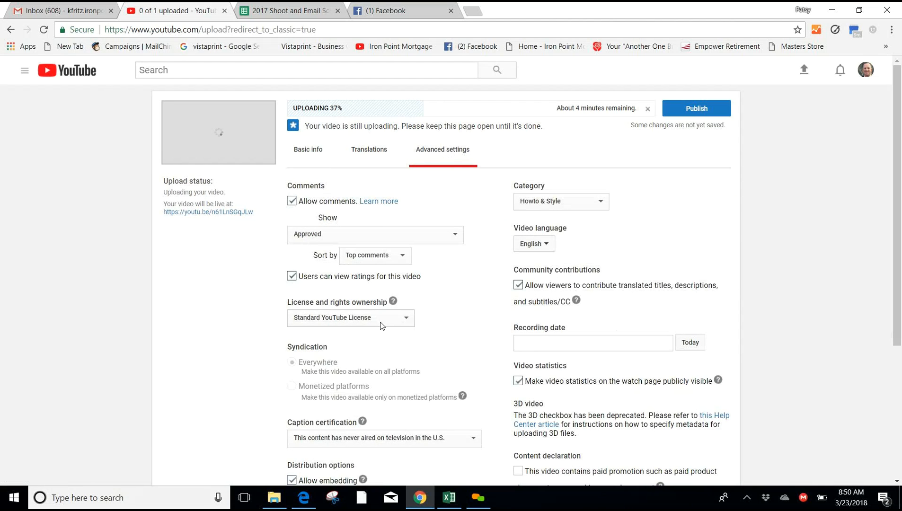
pyautogui.click(298, 151)
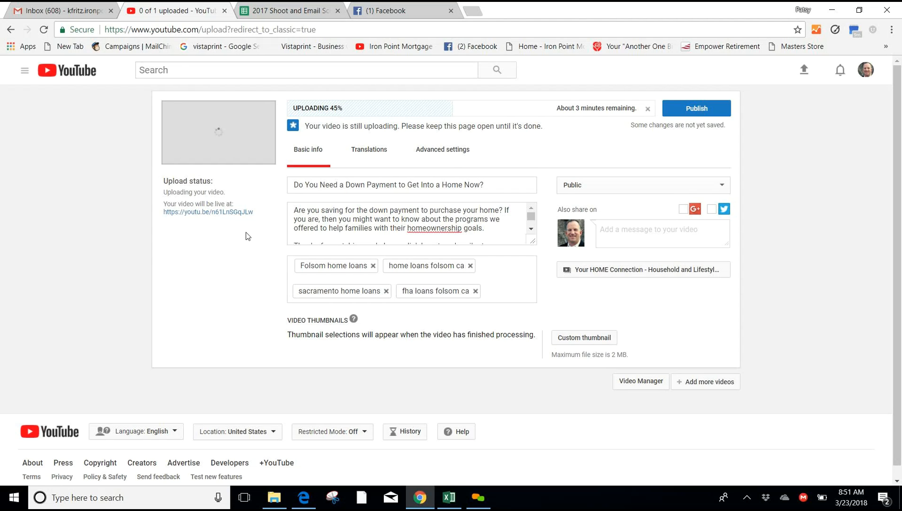
pyautogui.click(581, 339)
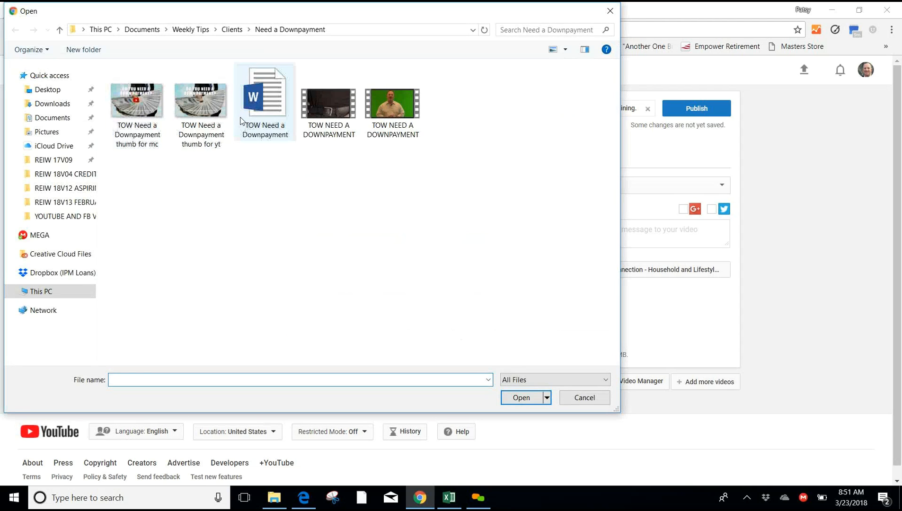
pyautogui.click(207, 103)
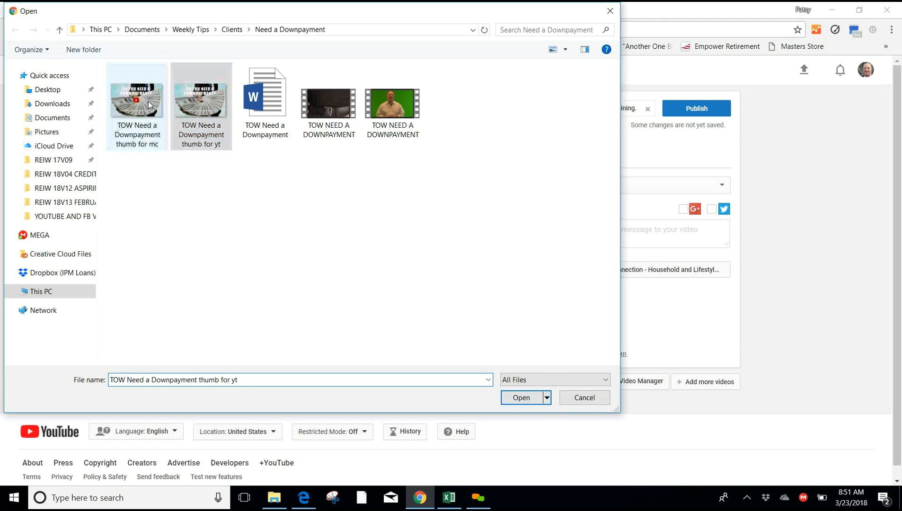
pyautogui.click(519, 398)
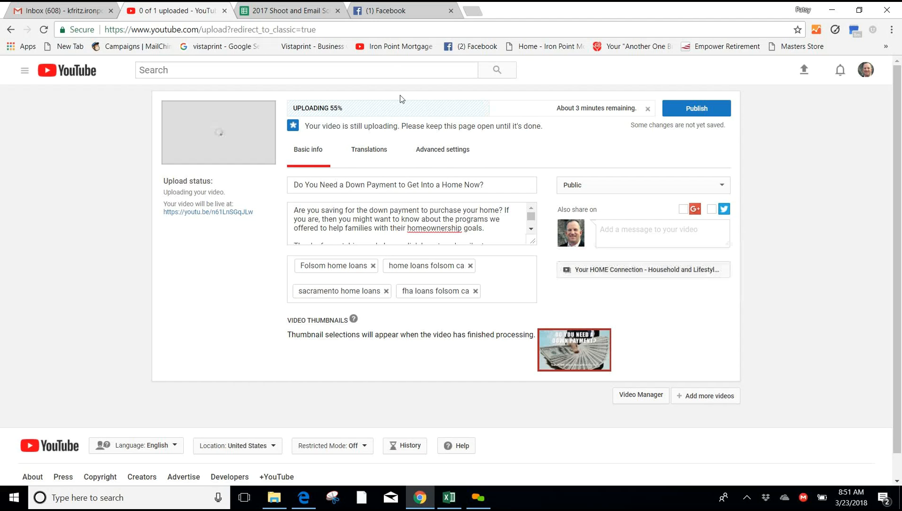
# - Switch to Facebook and open the video section of the Iron Point Mortgage page
pyautogui.click(357, 11)
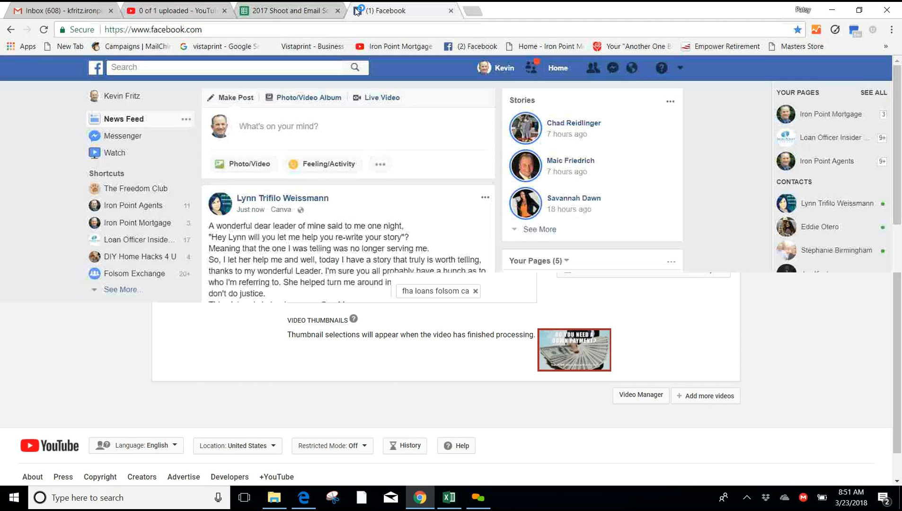
pyautogui.click(128, 229)
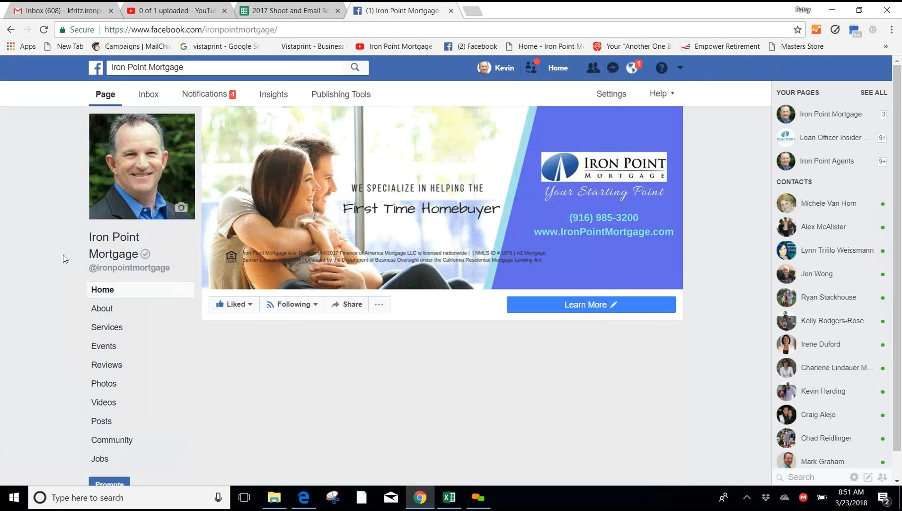
pyautogui.scroll(-1, 61, 246)
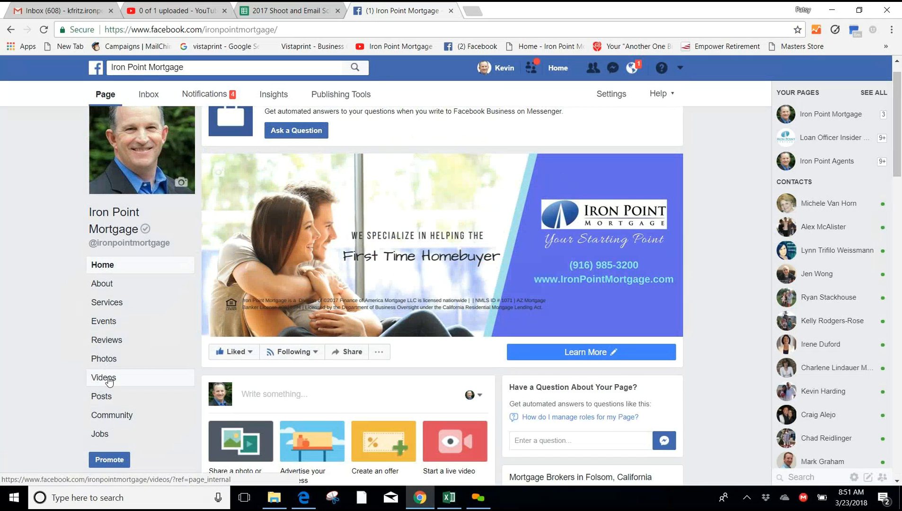
pyautogui.click(109, 380)
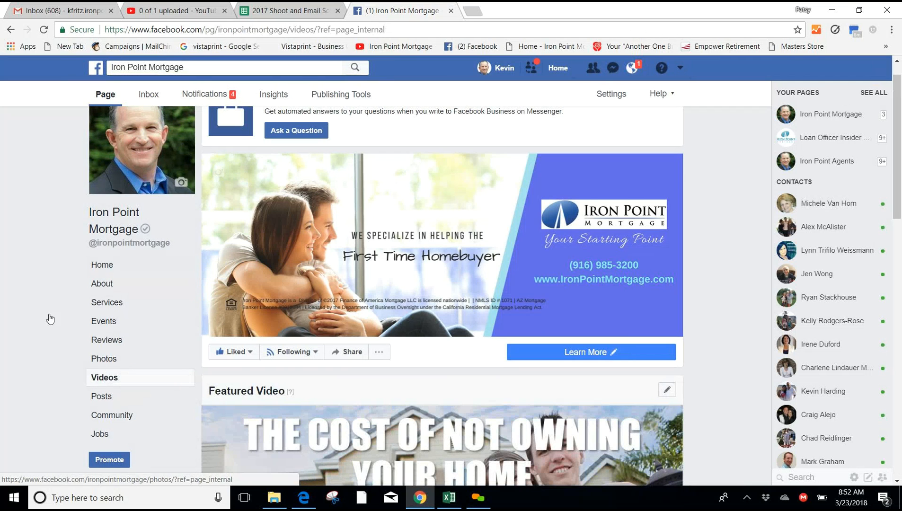
# - Examine the page's featured video, the options for adding playlists and the edit options of the Home Ownership playlist
pyautogui.scroll(-1, 177, 319)
pyautogui.scroll(-2, 293, 406)
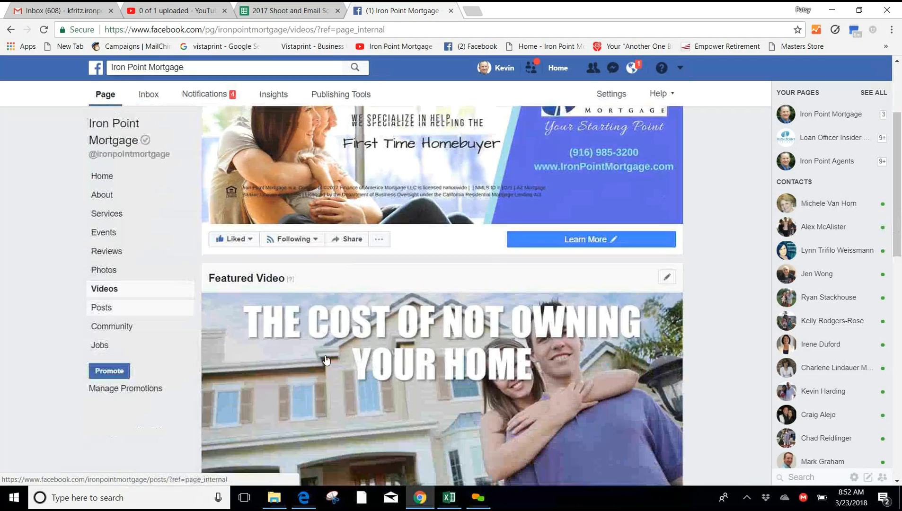
pyautogui.scroll(-2, 326, 351)
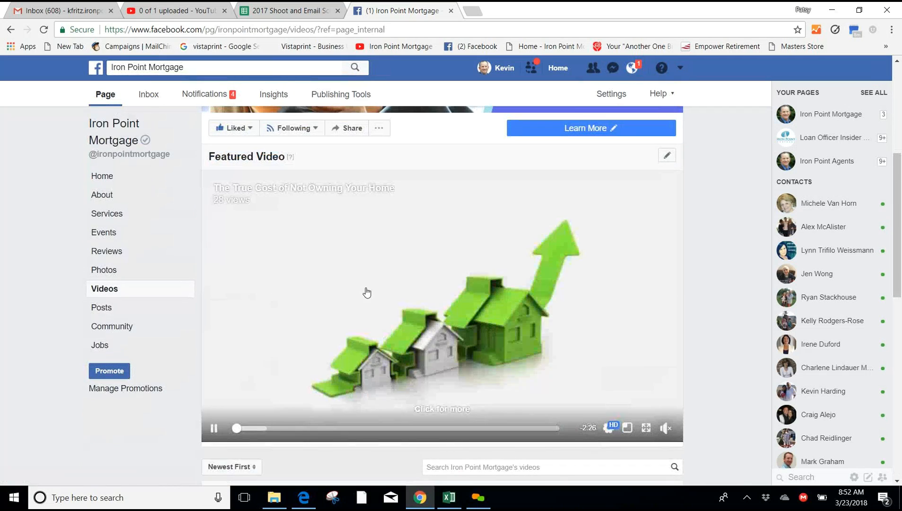
pyautogui.scroll(-4, 365, 294)
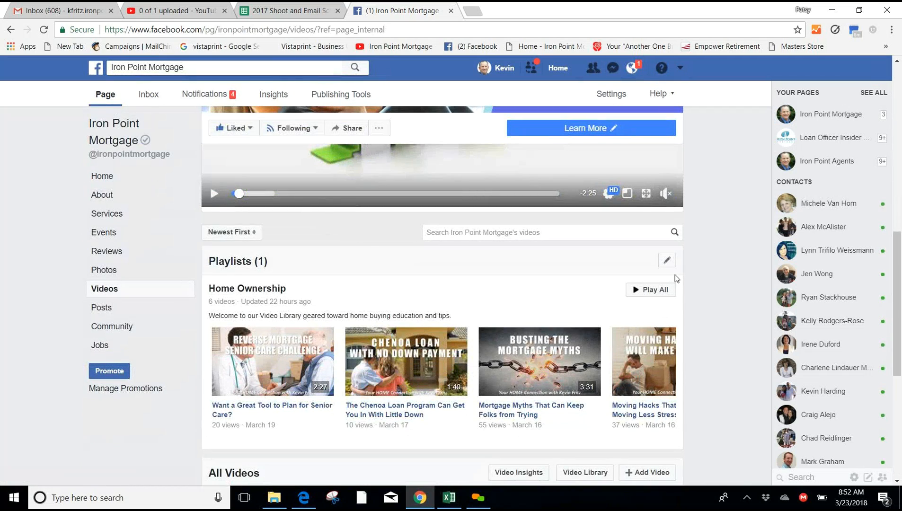
pyautogui.click(667, 262)
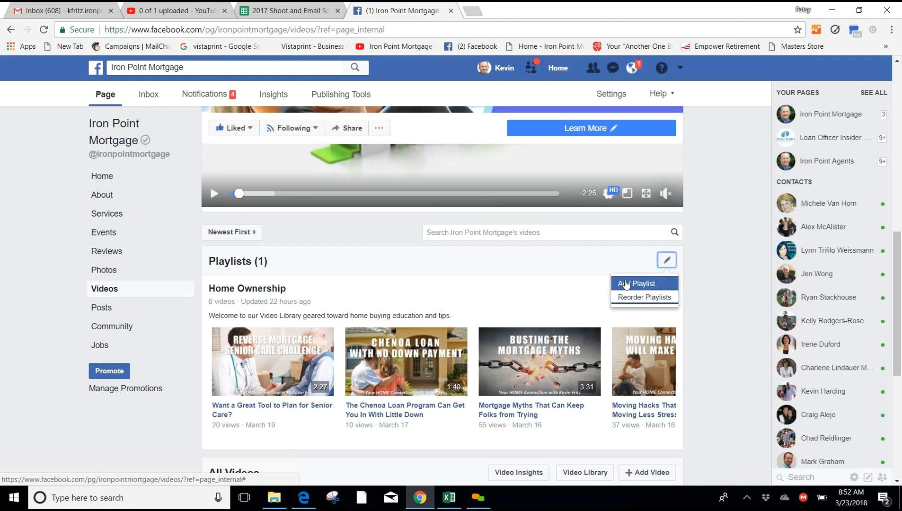
pyautogui.click(583, 257)
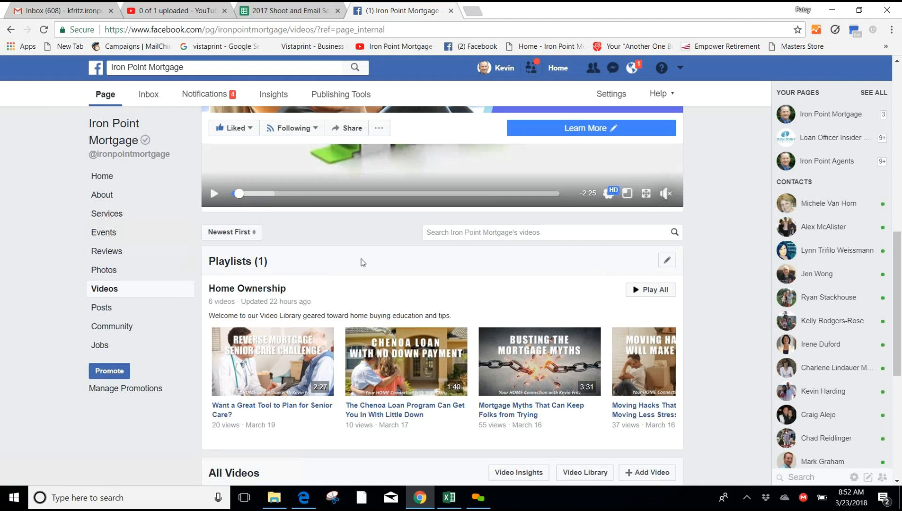
pyautogui.scroll(-3, 386, 278)
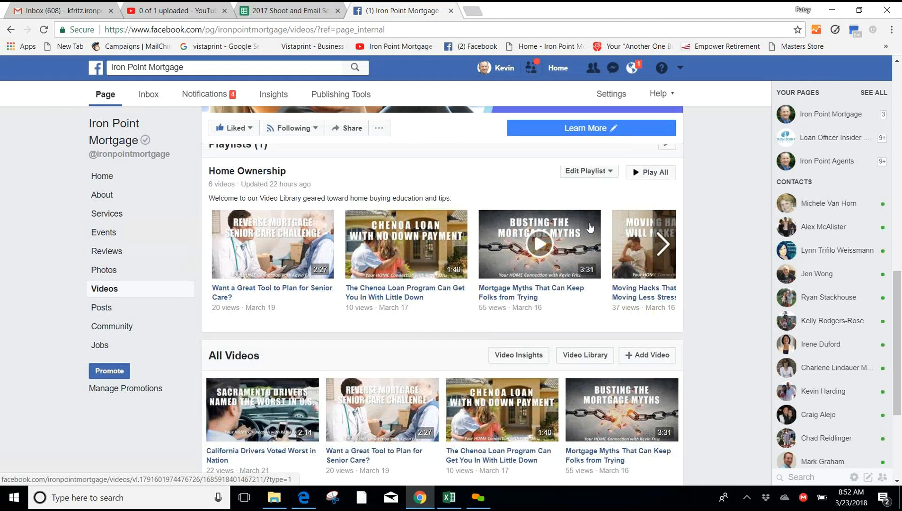
pyautogui.click(610, 173)
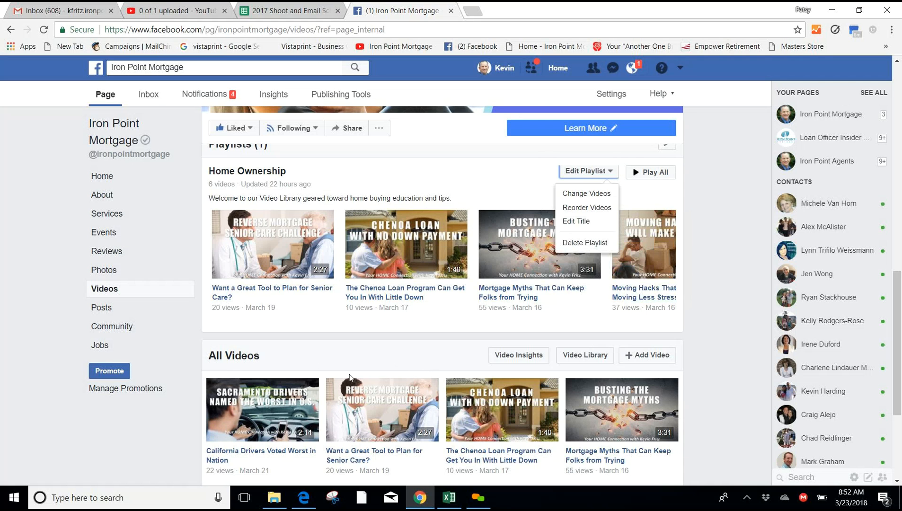
# - Add a new video to the page by uploading TOW FHA 203k Loan from the FHA 203K Streamline folder under Weekly Tips > Clients
pyautogui.click(642, 358)
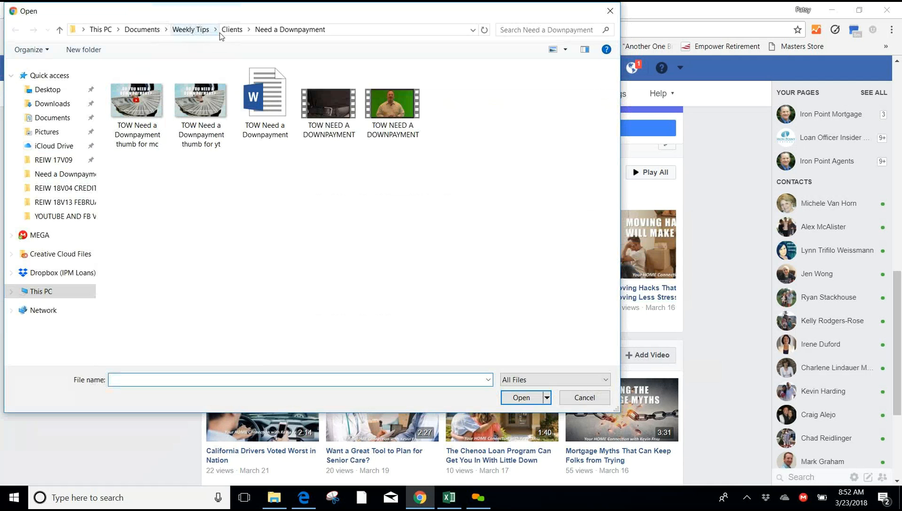
pyautogui.click(182, 30)
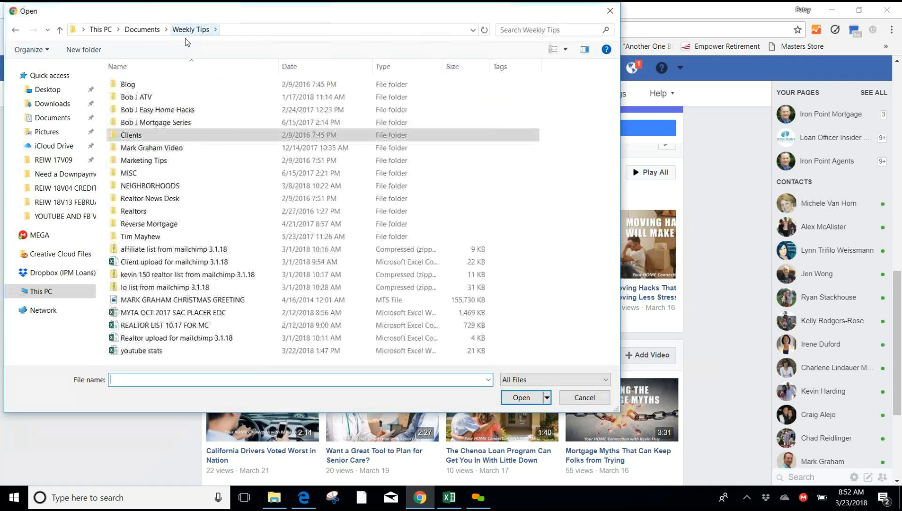
pyautogui.doubleClick(131, 135)
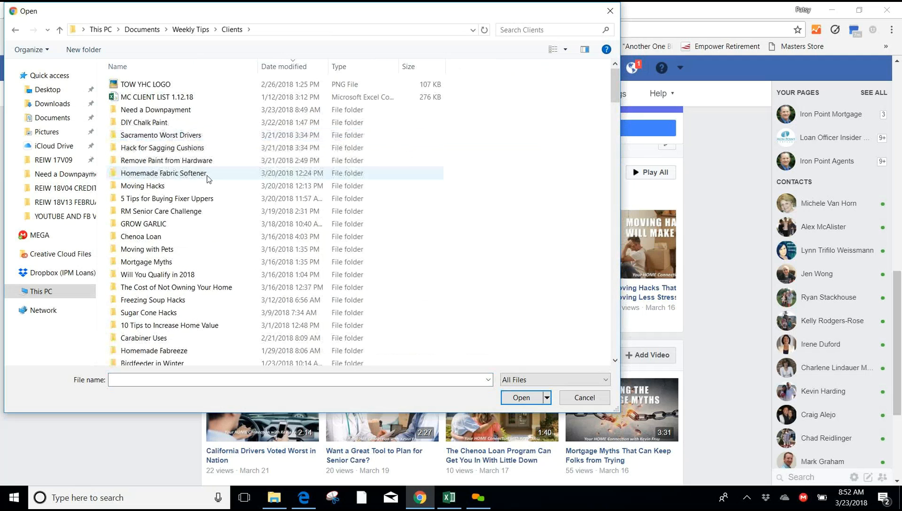
pyautogui.scroll(-4, 203, 178)
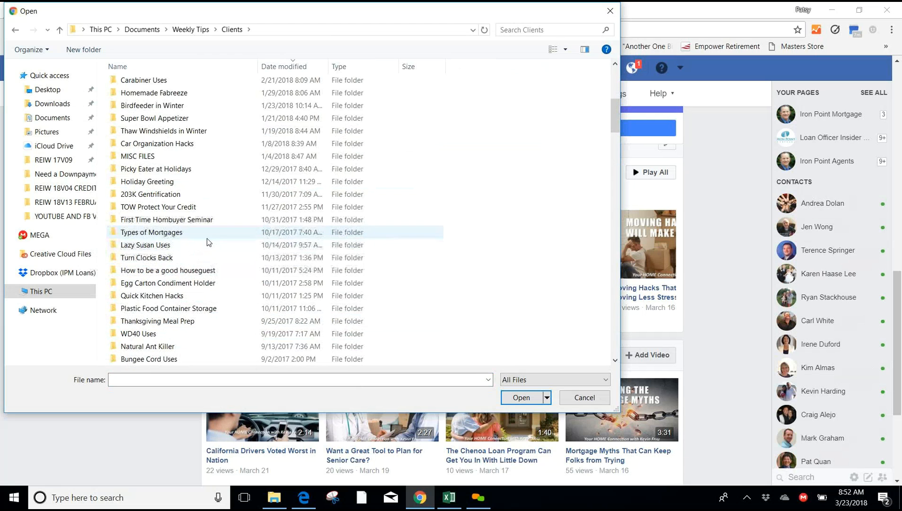
pyautogui.scroll(-4, 232, 184)
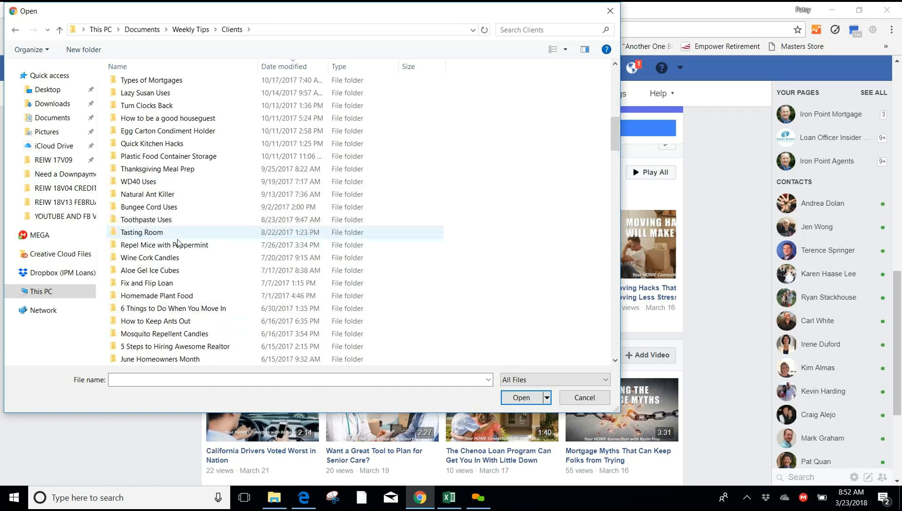
pyautogui.scroll(-2, 180, 243)
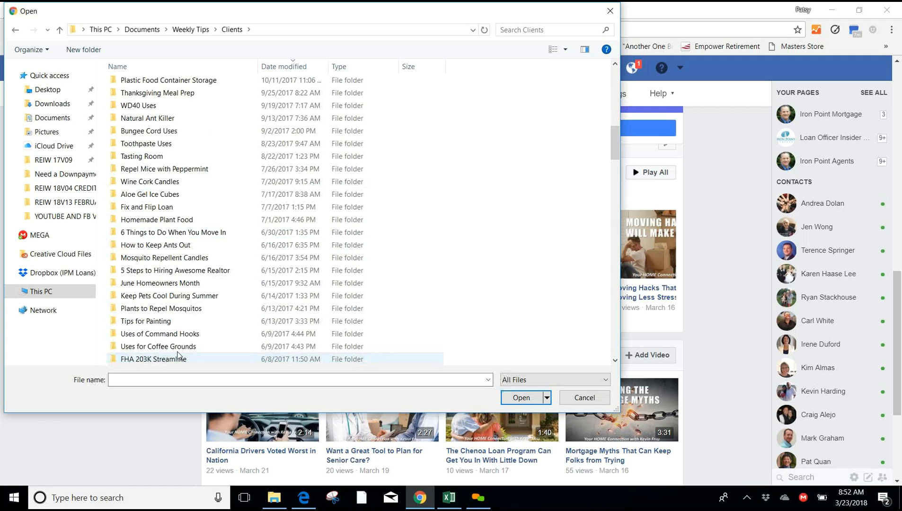
pyautogui.doubleClick(146, 357)
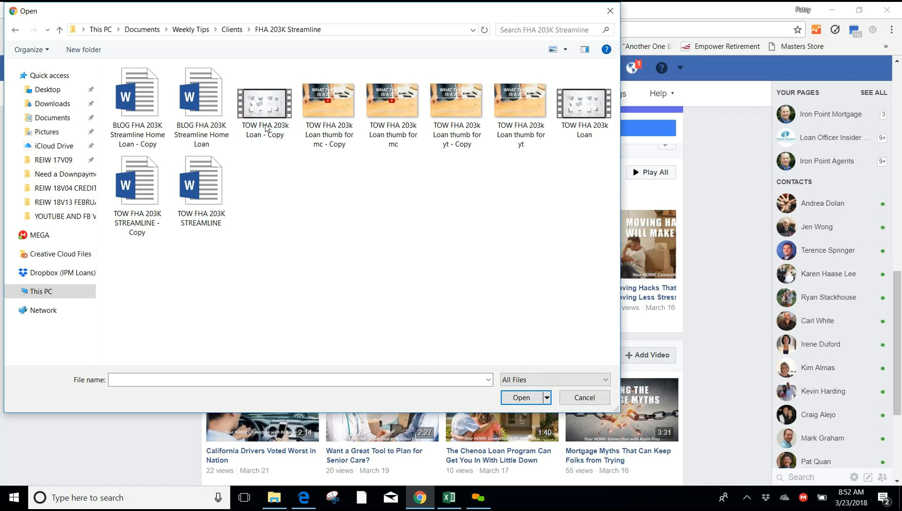
pyautogui.click(583, 113)
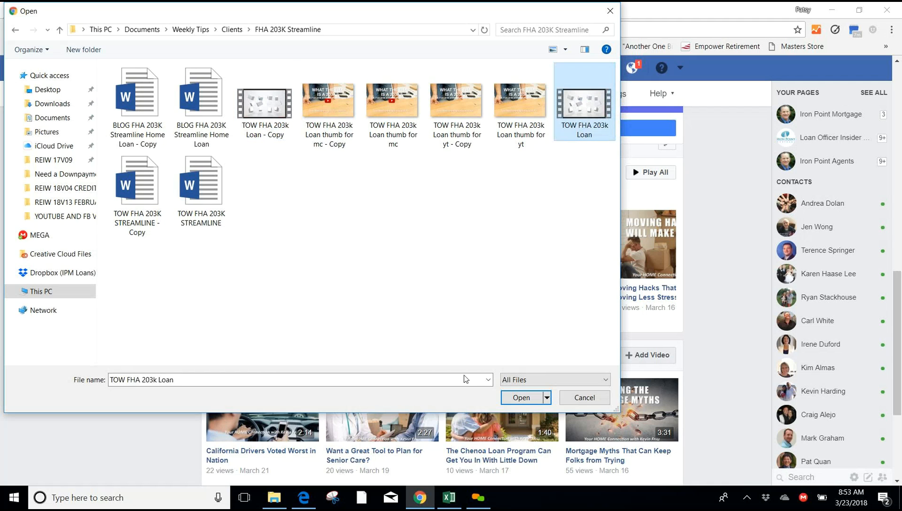
pyautogui.click(525, 400)
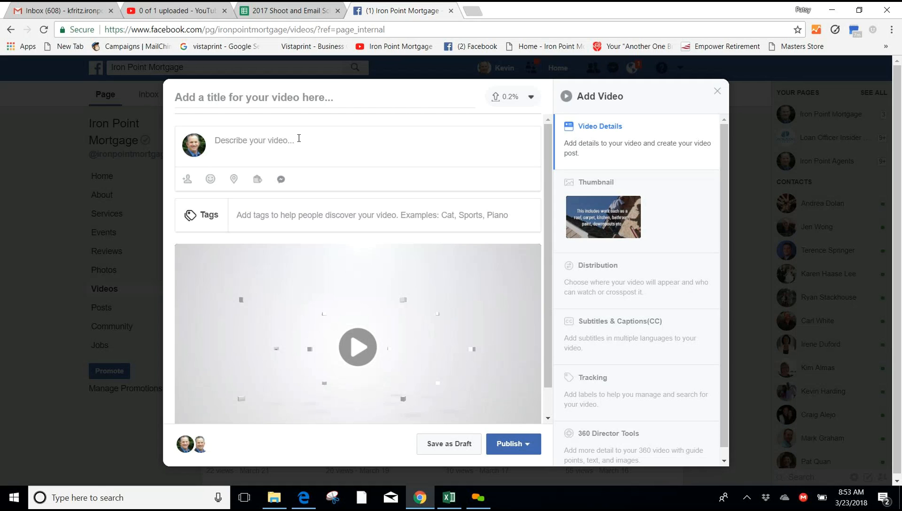
# - Title the Facebook video "FHA Streamline Refinance is No Credit Check or Employment Verification"
pyautogui.write('FHA Streamline Refinance is No Credit Check or Employme')
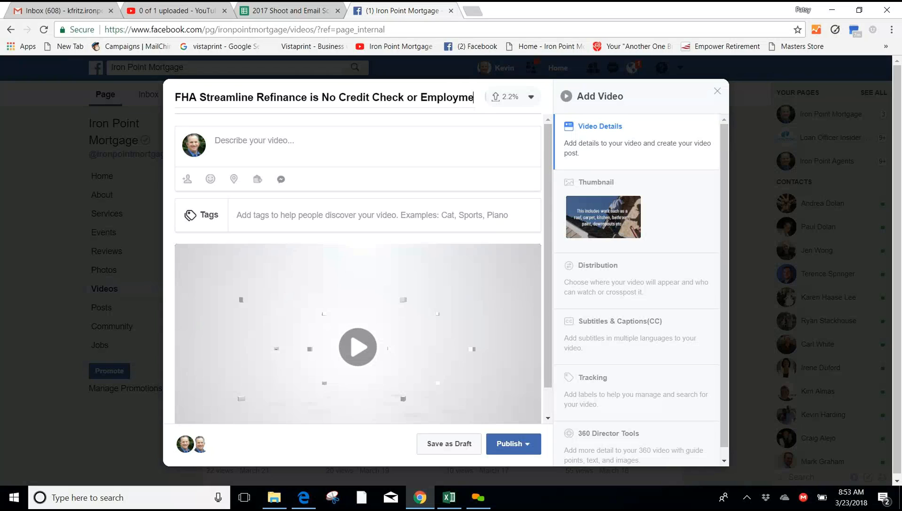
pyautogui.write('nt')
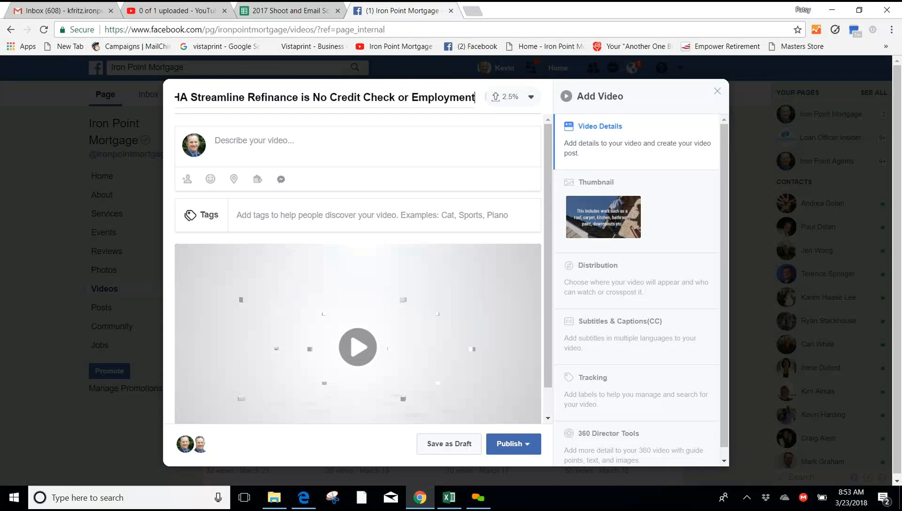
pyautogui.write(' Verificati')
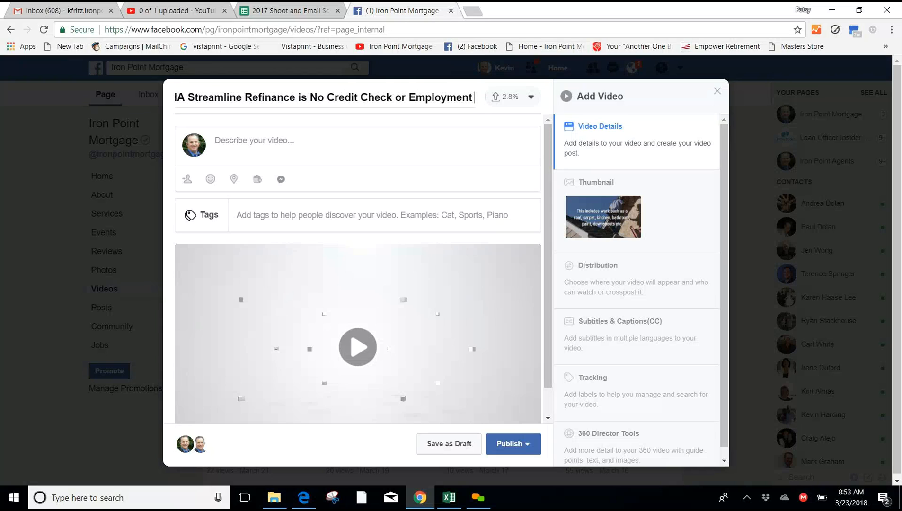
pyautogui.write('on')
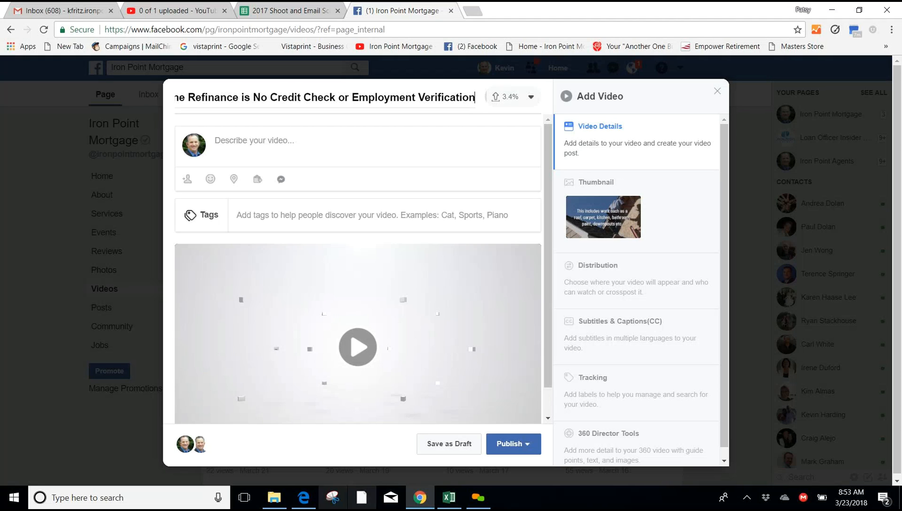
# - Switch to File Explorer and go up from the Need a Downpayment folder to the Clients folder
pyautogui.click(303, 498)
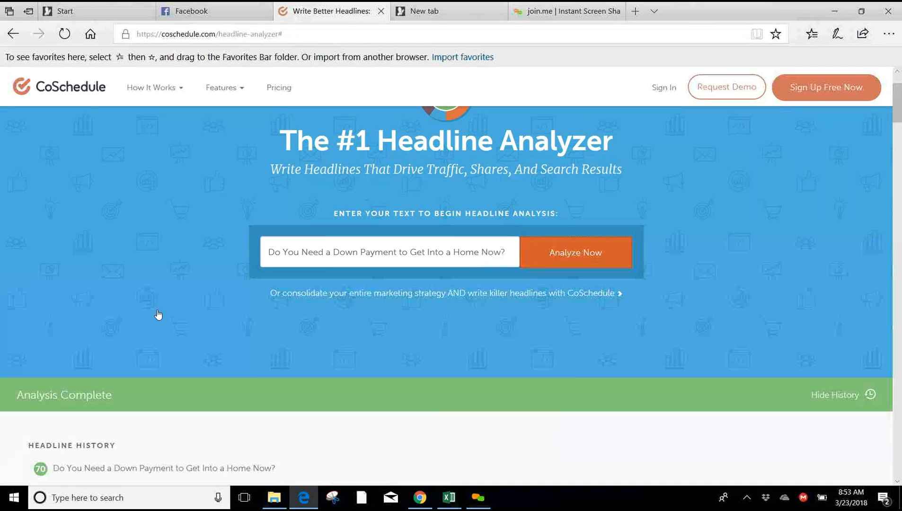
pyautogui.click(297, 502)
pyautogui.click(277, 503)
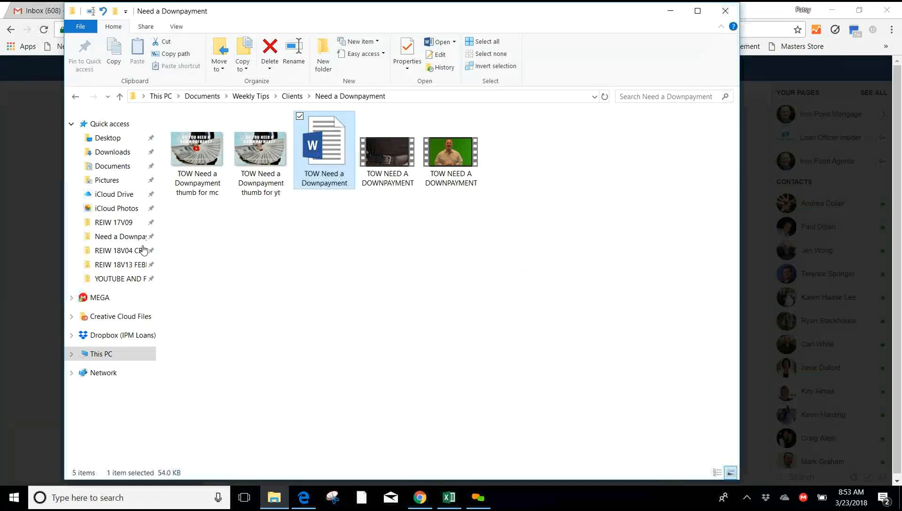
pyautogui.click(291, 97)
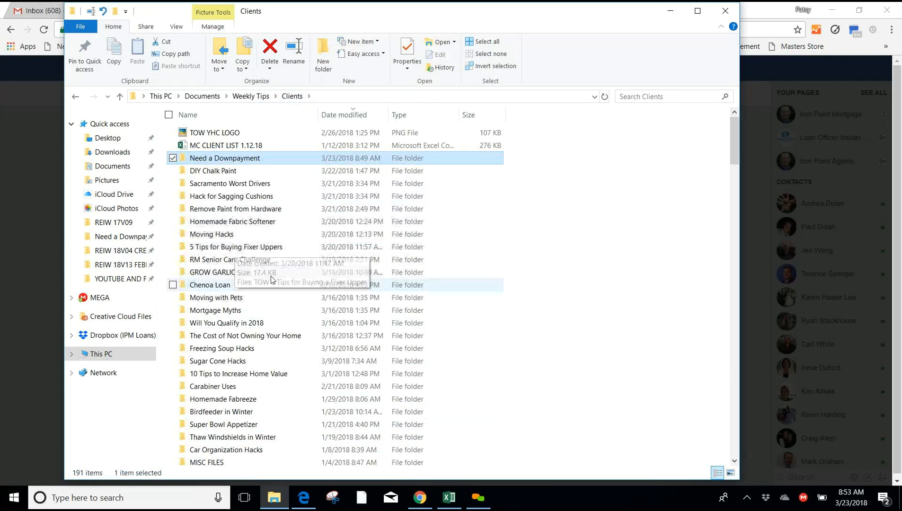
# - Open the 203K Gentrification folder and show its files as large icons
pyautogui.scroll(-3, 272, 279)
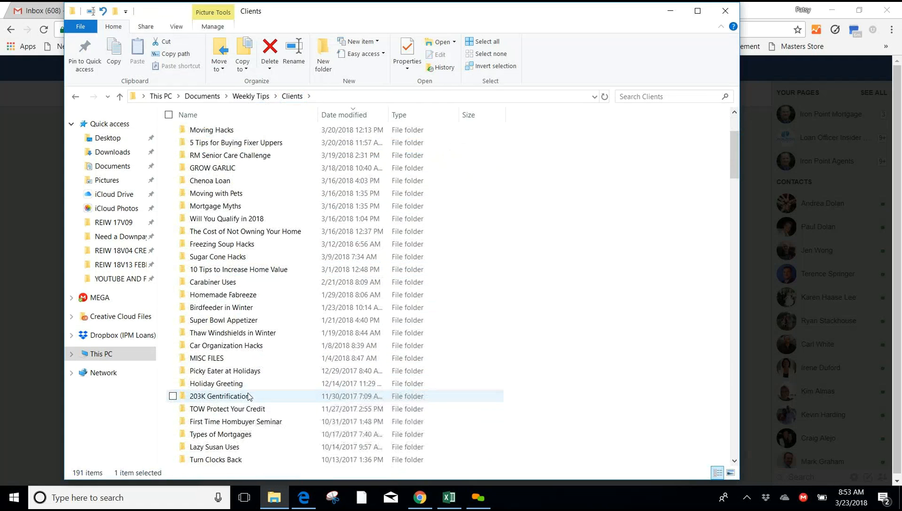
pyautogui.scroll(-1, 286, 214)
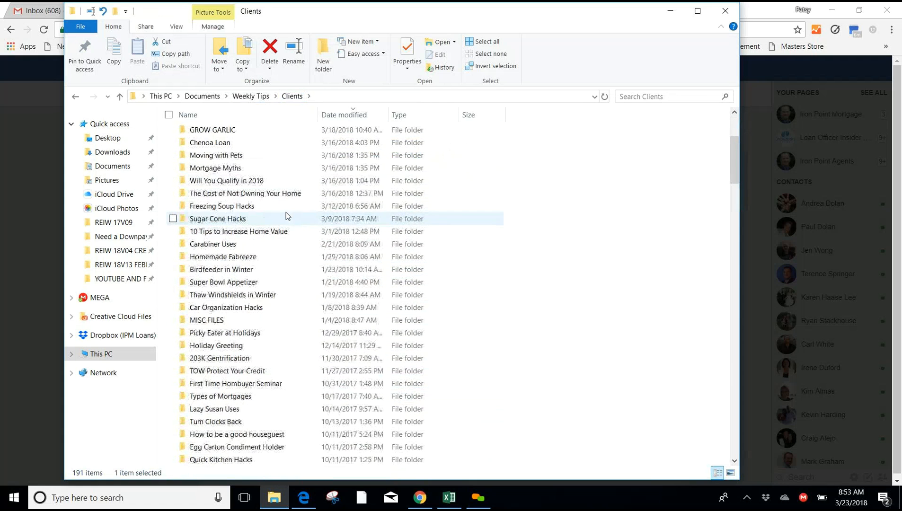
pyautogui.scroll(-1, 285, 215)
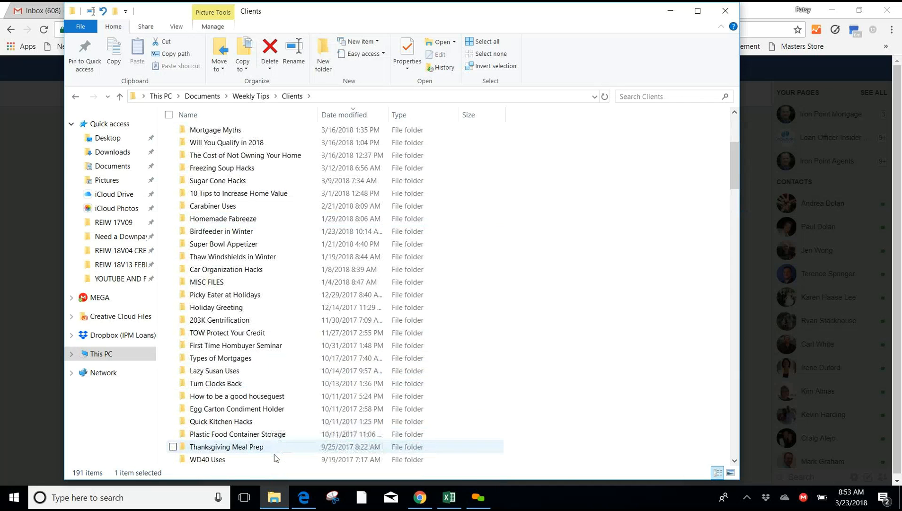
pyautogui.doubleClick(256, 321)
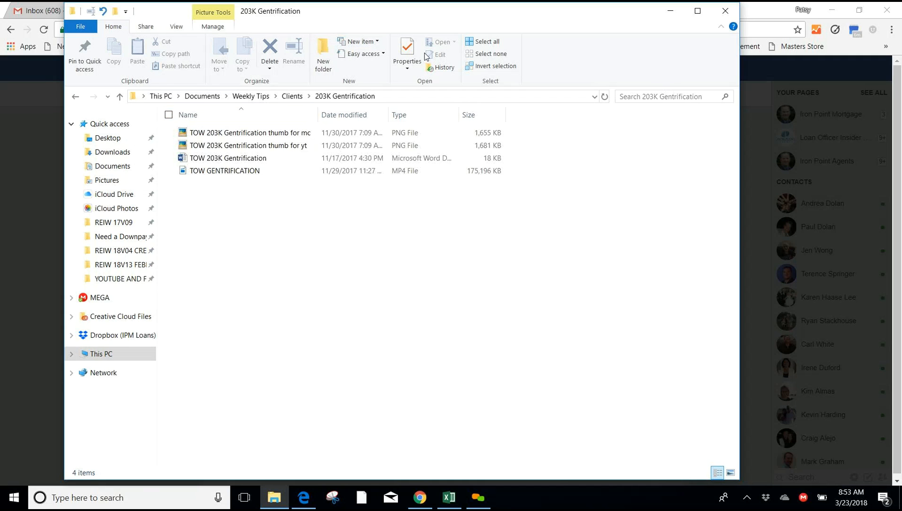
pyautogui.click(176, 26)
pyautogui.click(245, 43)
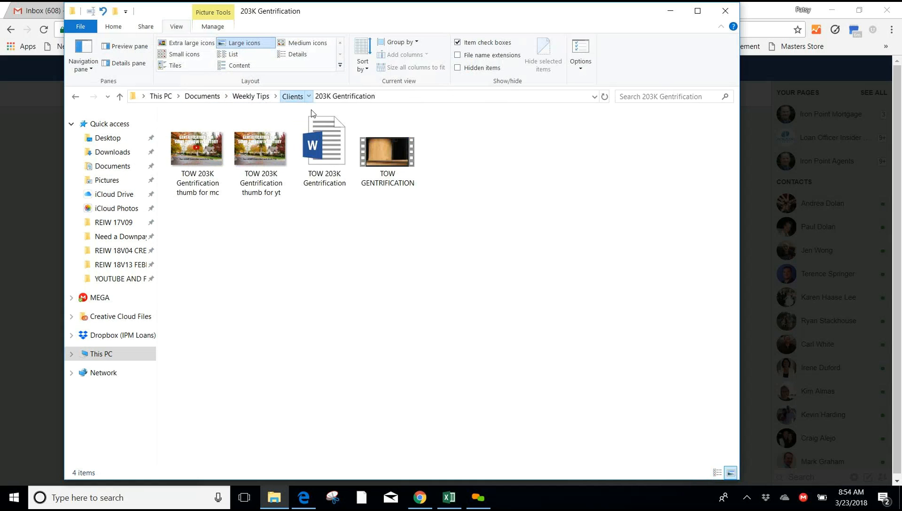
# - Return to the Clients folder, find the FHA 203K Streamline folder and open its TOW FHA 203K STREAMLINE document
pyautogui.click(295, 97)
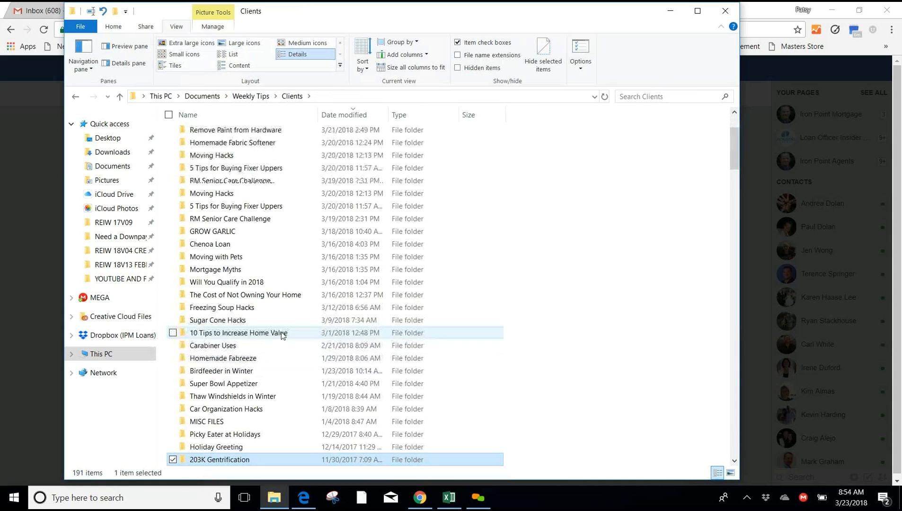
pyautogui.scroll(-3, 282, 334)
pyautogui.scroll(-2, 280, 335)
pyautogui.scroll(-3, 279, 334)
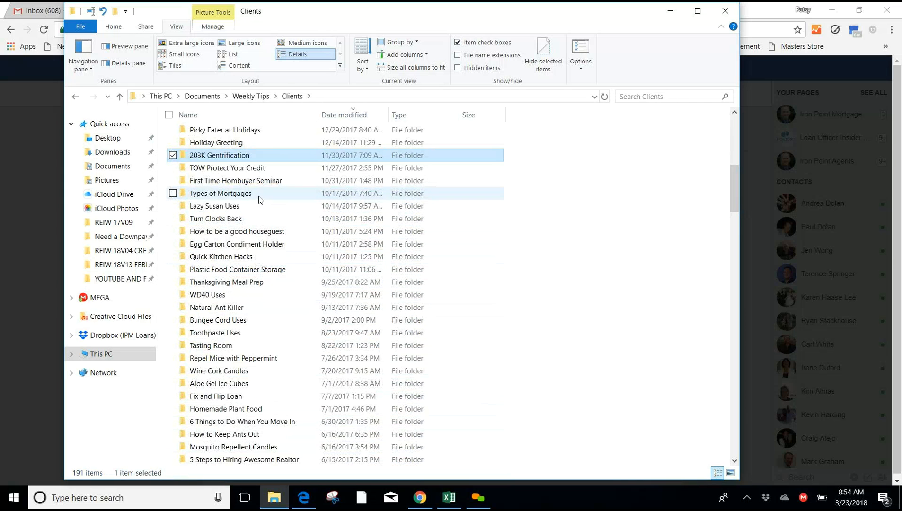
pyautogui.scroll(-1, 242, 383)
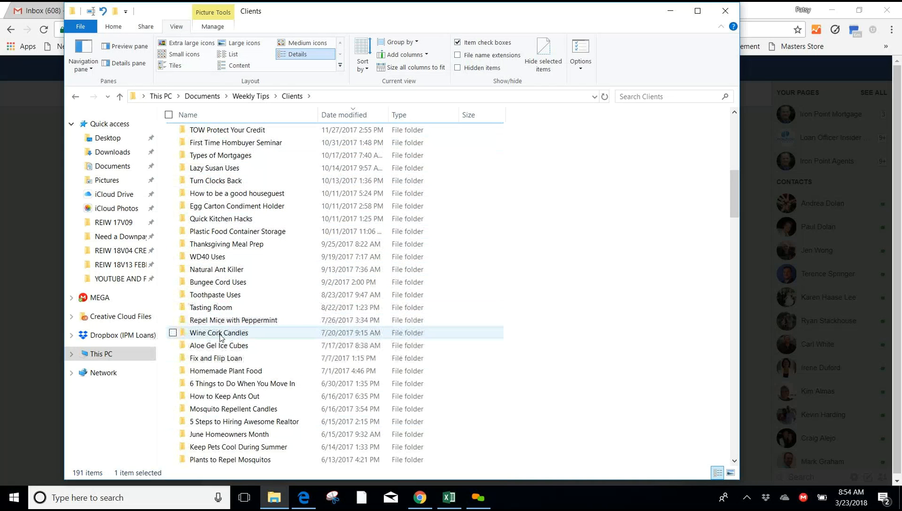
pyautogui.scroll(-2, 221, 359)
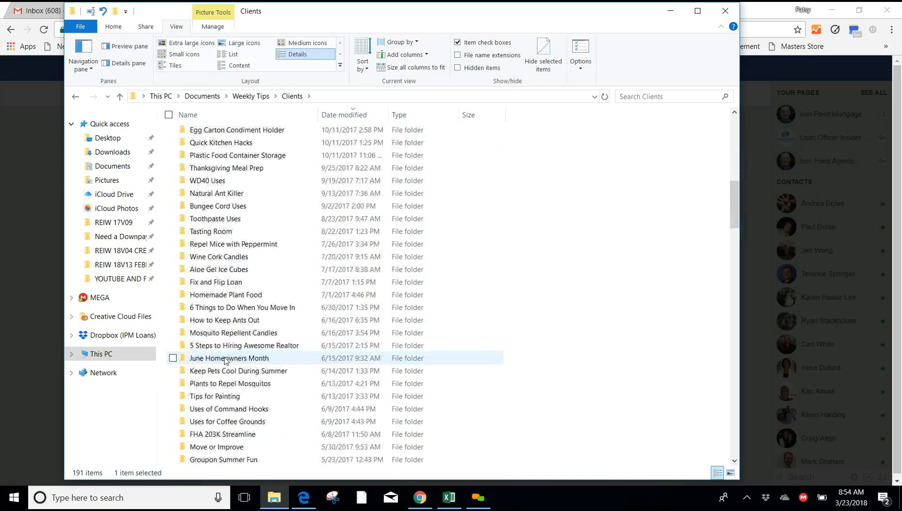
pyautogui.doubleClick(224, 434)
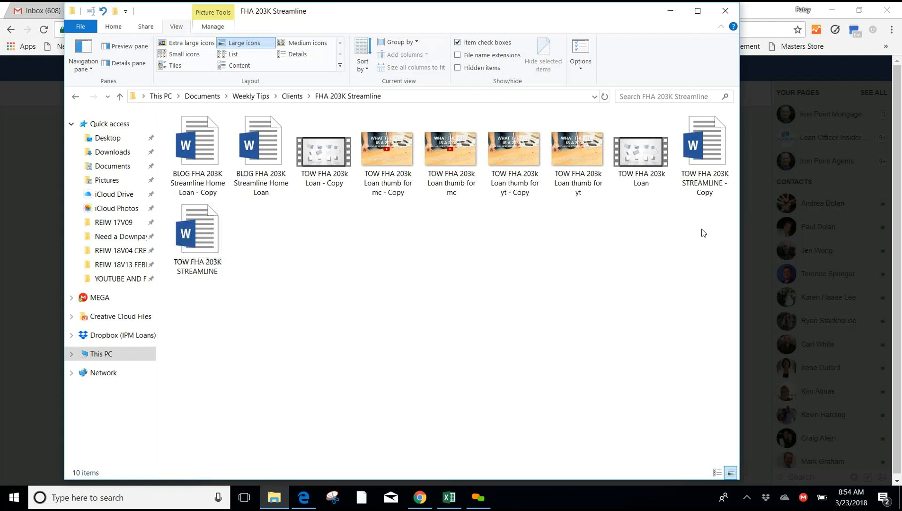
pyautogui.doubleClick(203, 232)
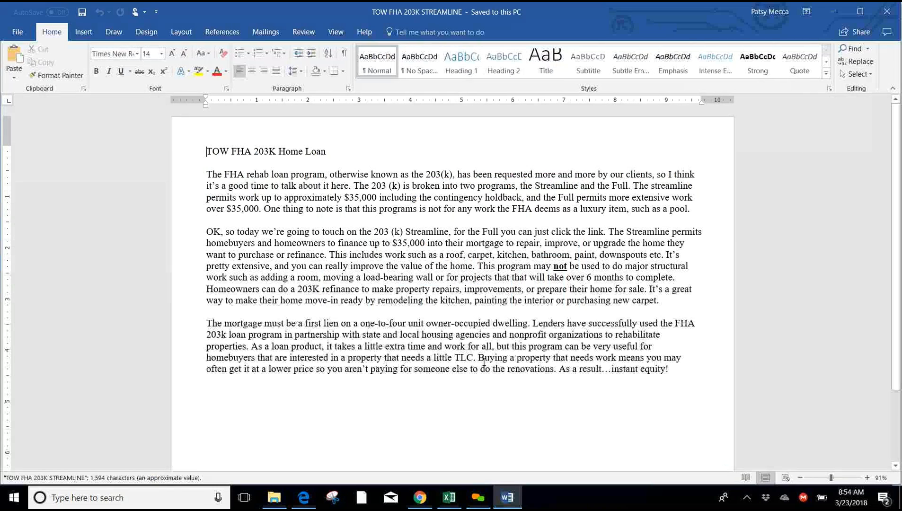
# - Copy the first body paragraph, about the FHA rehab loan program, from the document into the Facebook video's description
pyautogui.moveTo(207, 174); pyautogui.dragTo(692, 211)
pyautogui.hotkey('ctrl', 'c')
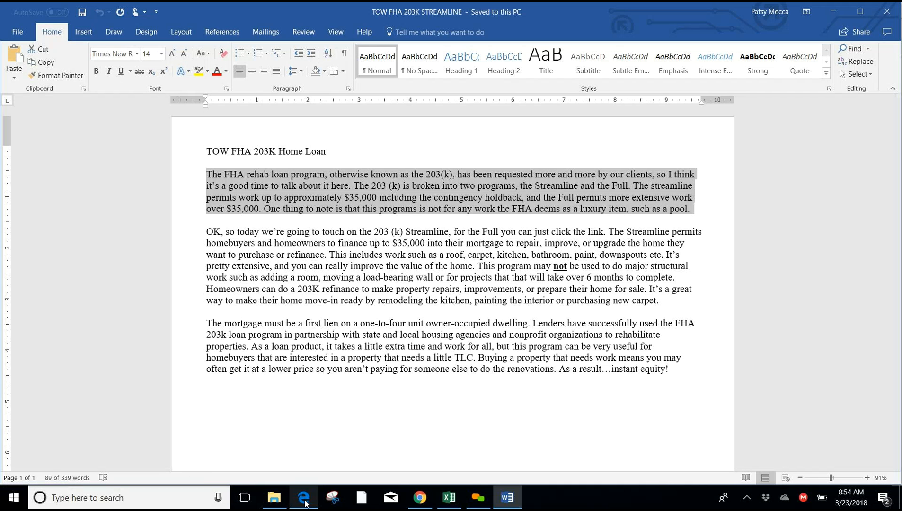
pyautogui.click(413, 497)
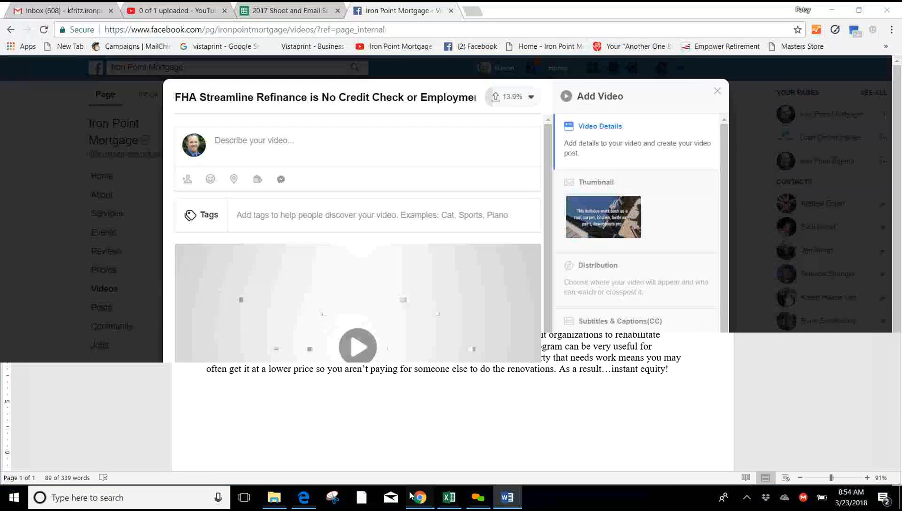
pyautogui.click(245, 143)
pyautogui.hotkey('ctrl', 'v')
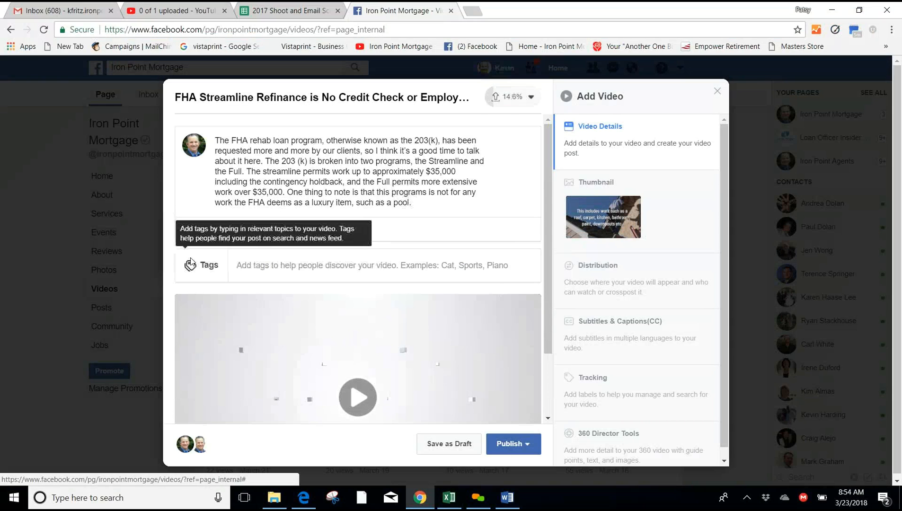
# - Check the video post in at Iron Point Mortgage and add the tags home loans, Mortgages and fha loan
pyautogui.click(233, 231)
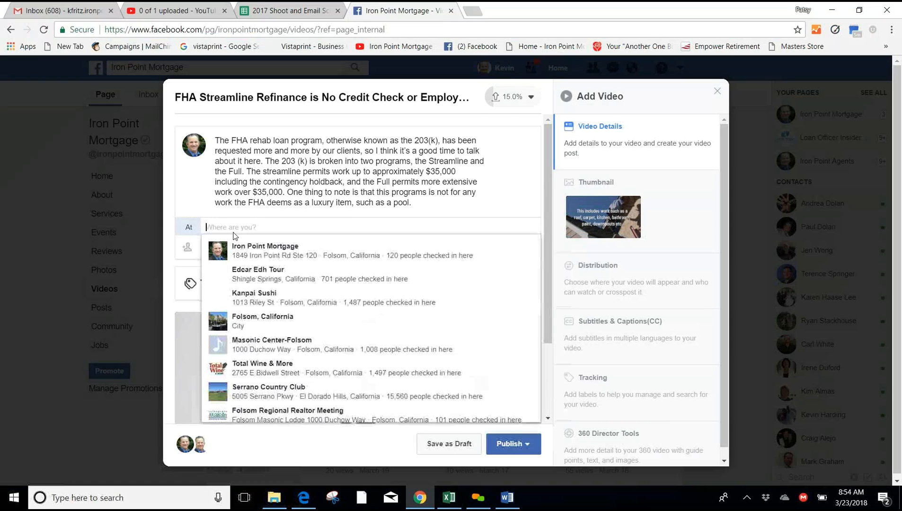
pyautogui.click(255, 252)
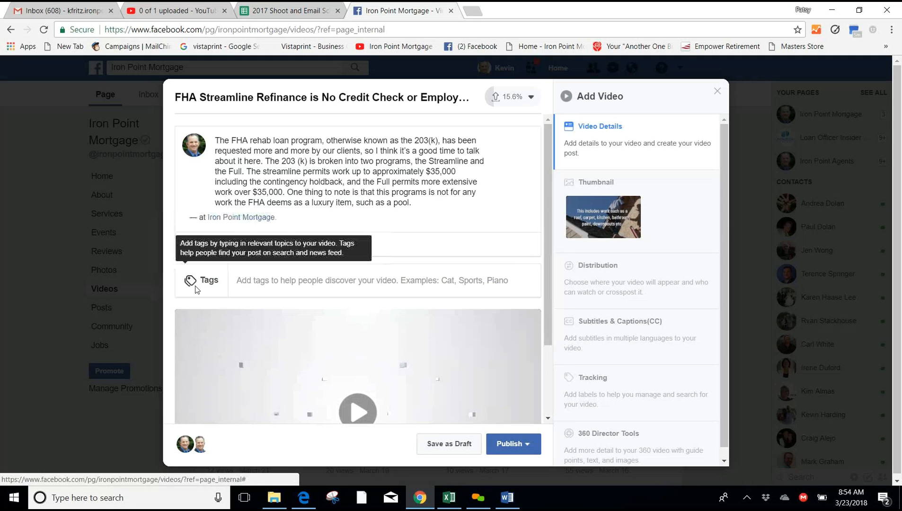
pyautogui.click(262, 282)
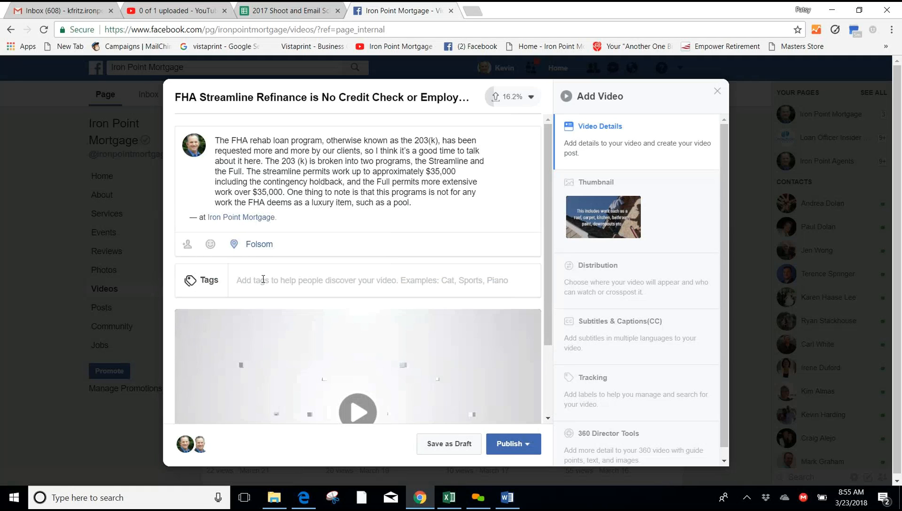
pyautogui.write('home loans')
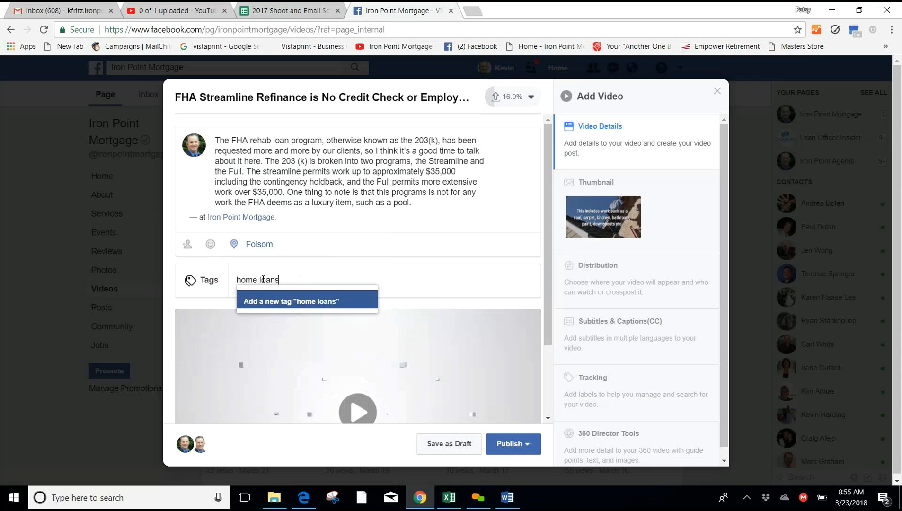
pyautogui.press('Return')
pyautogui.write('mortgage')
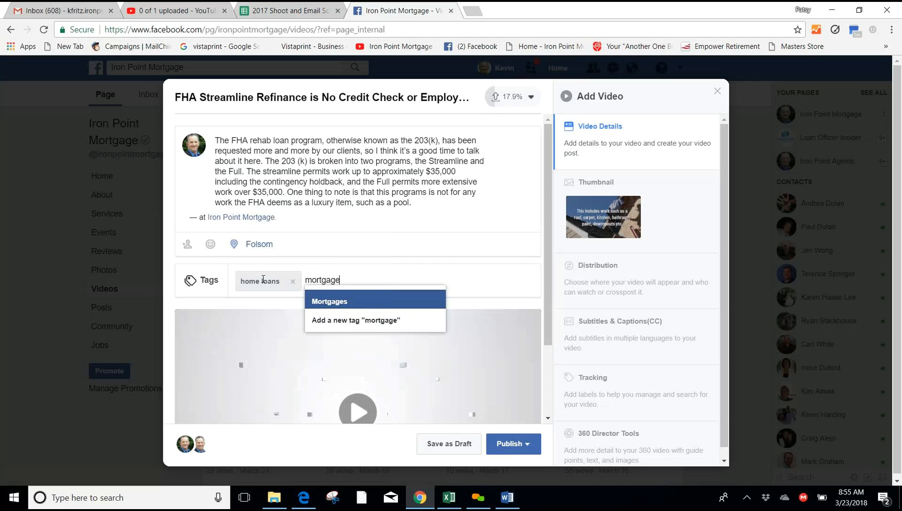
pyautogui.press('Return')
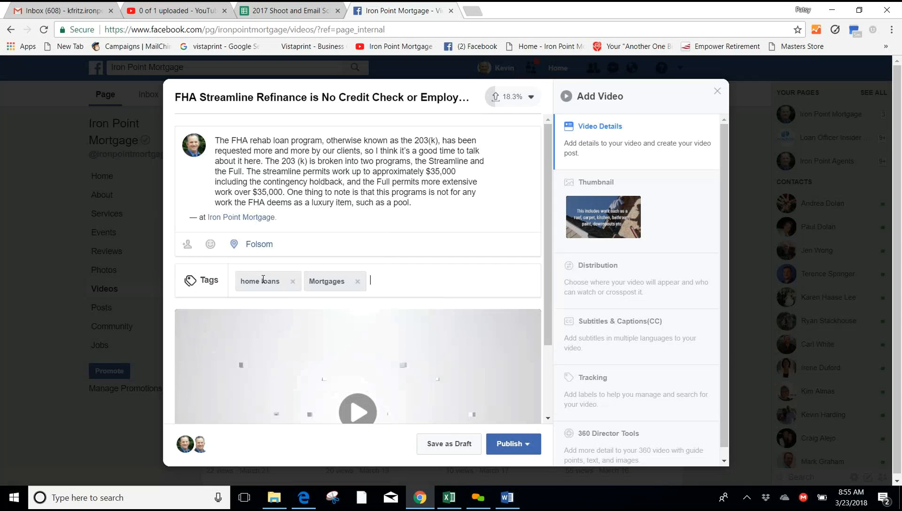
pyautogui.write('fha loan')
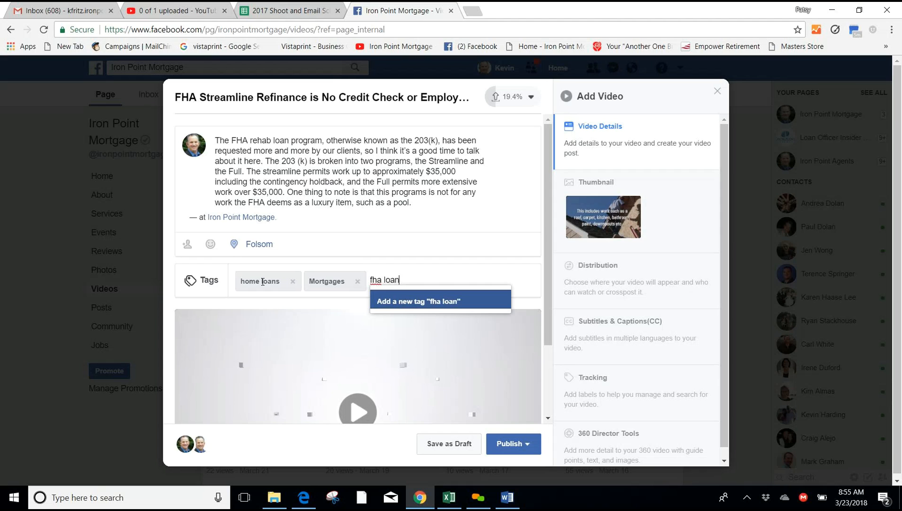
pyautogui.press('Return')
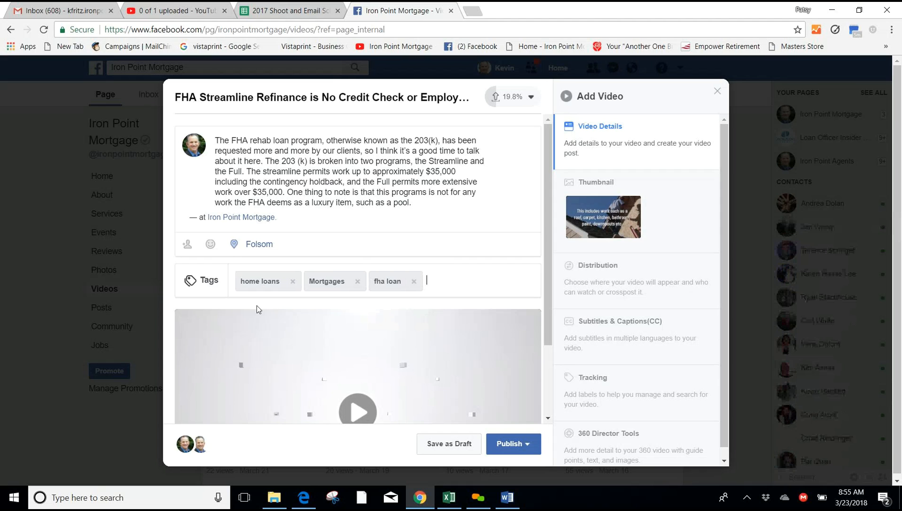
# - Set TOW FHA 203k Loan thumb for yt as the video's custom thumbnail image
pyautogui.click(606, 186)
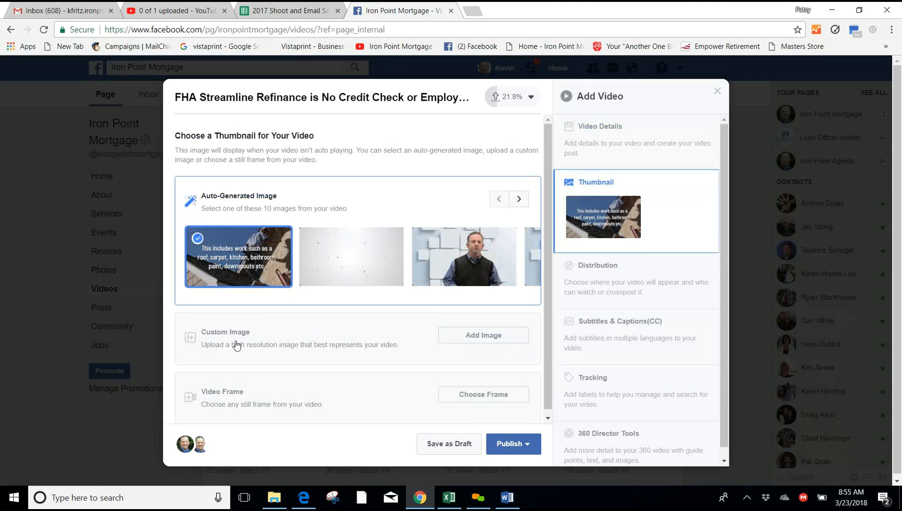
pyautogui.click(484, 336)
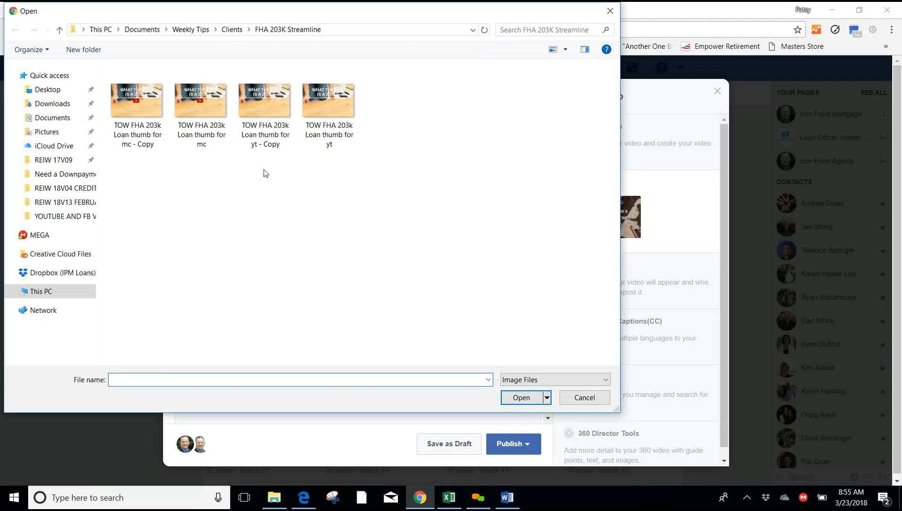
pyautogui.click(309, 128)
pyautogui.click(533, 403)
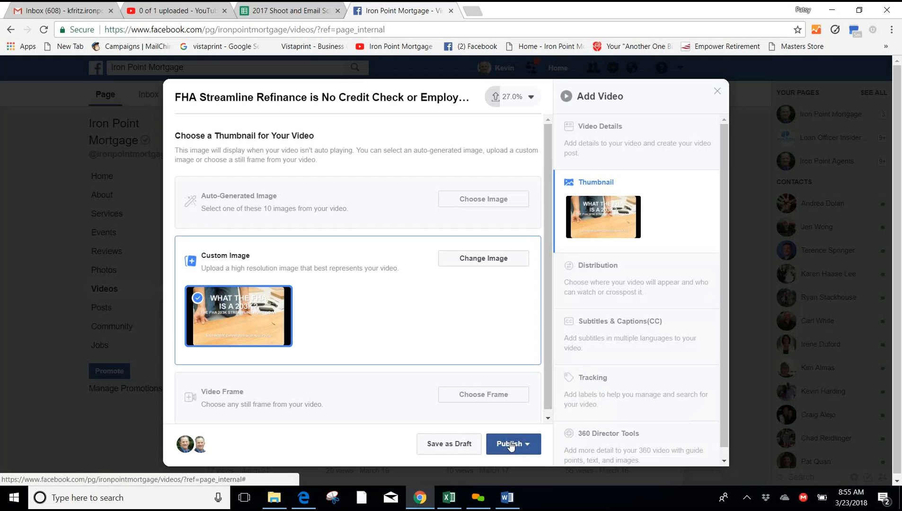
# - Schedule the Facebook video to publish on 3/24/2018 at 8:00 AM
pyautogui.click(528, 447)
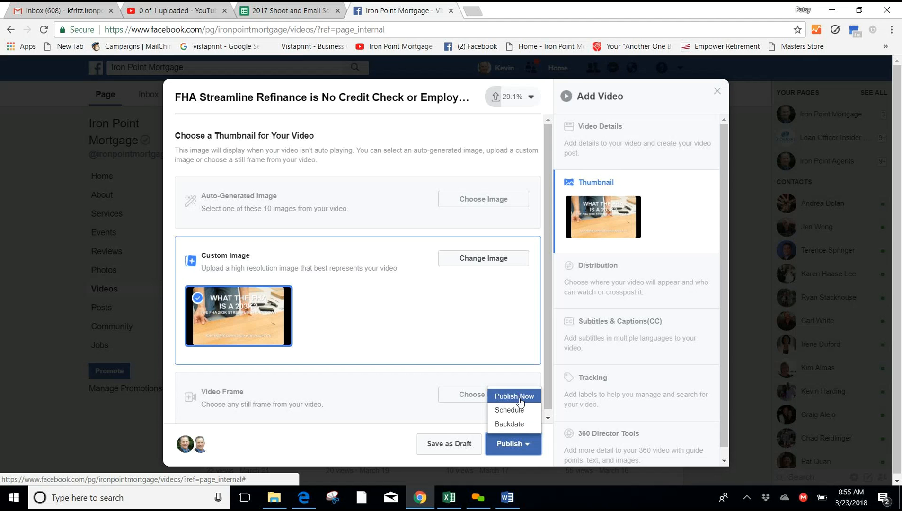
pyautogui.click(516, 414)
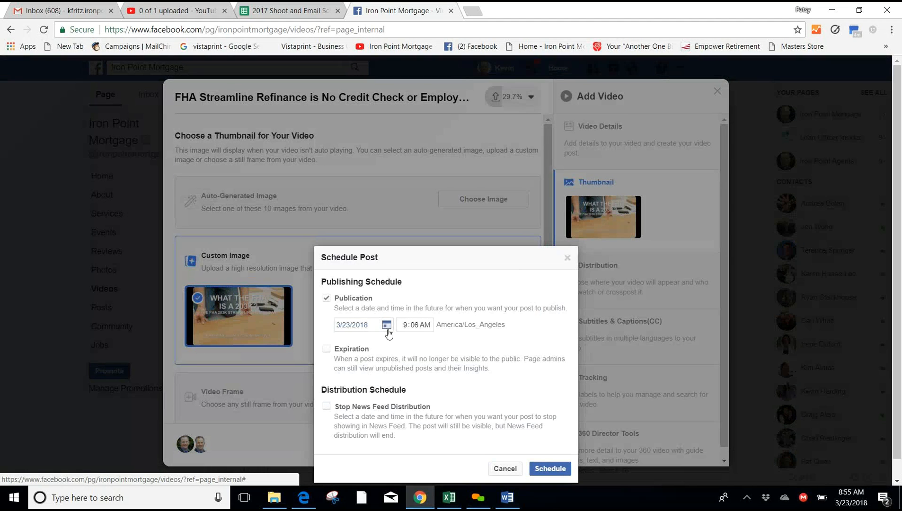
pyautogui.click(386, 326)
pyautogui.click(458, 421)
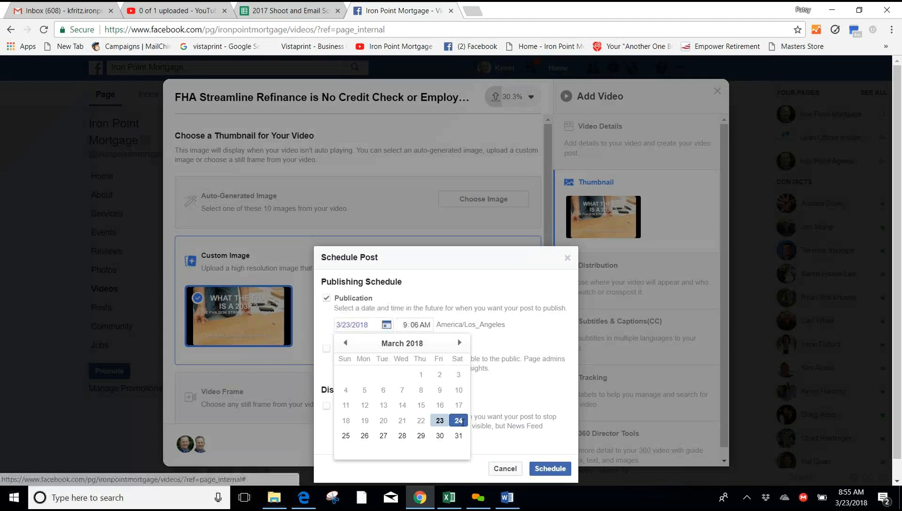
pyautogui.click(413, 331)
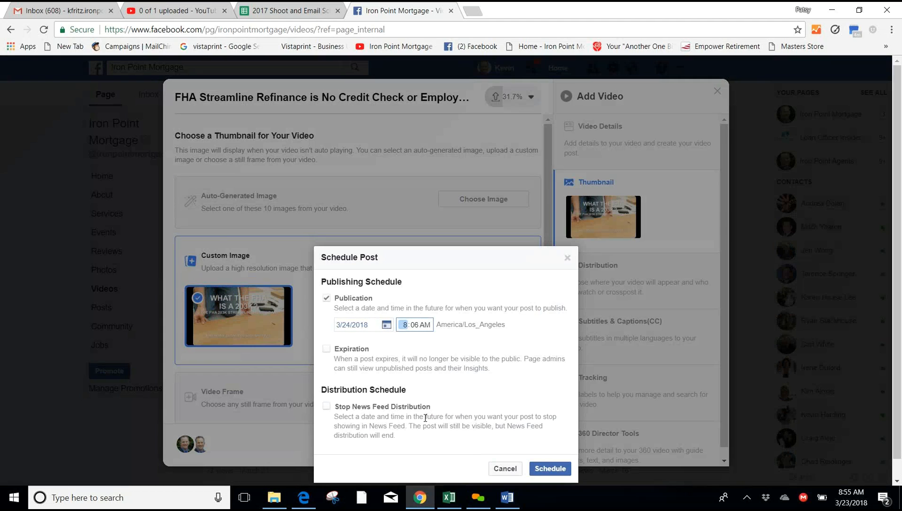
pyautogui.click(419, 329)
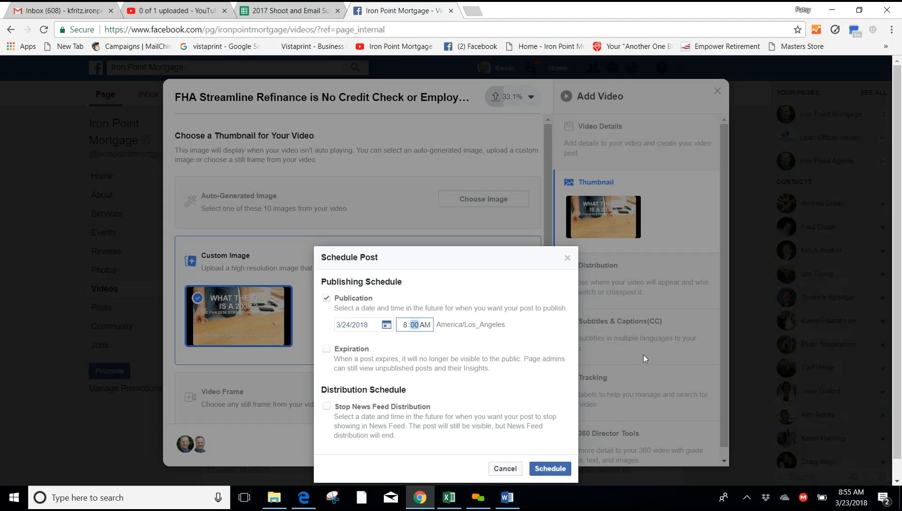
pyautogui.click(550, 471)
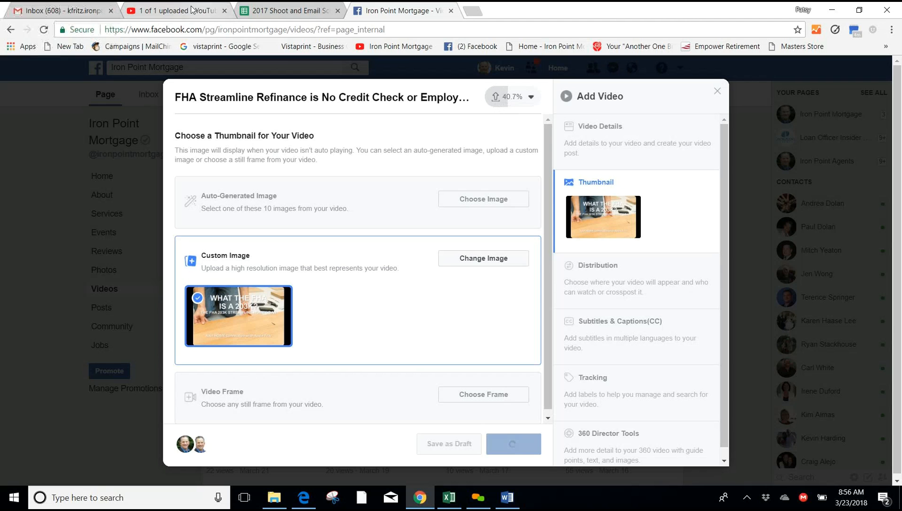
# - Switch to YouTube, publish the video Do You Need a Down Payment to Get Into a Home Now? and finish its upload
pyautogui.click(169, 15)
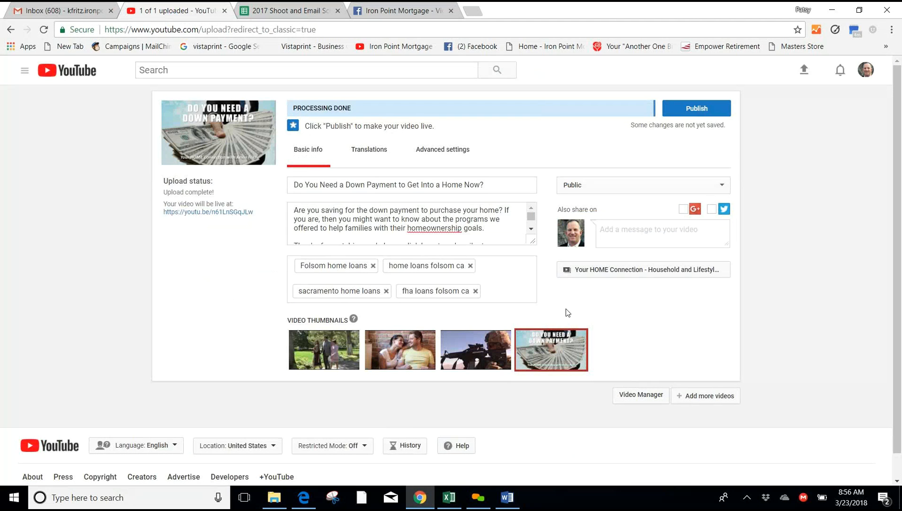
pyautogui.click(703, 109)
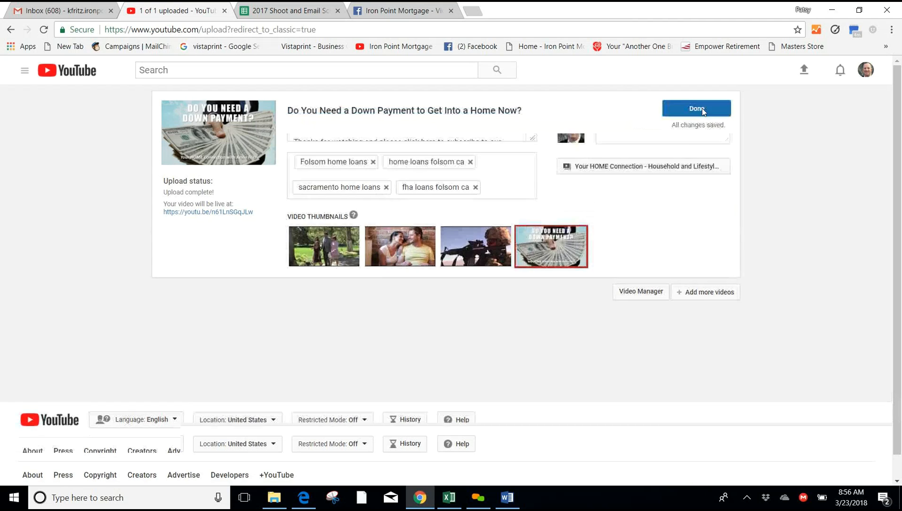
pyautogui.click(702, 110)
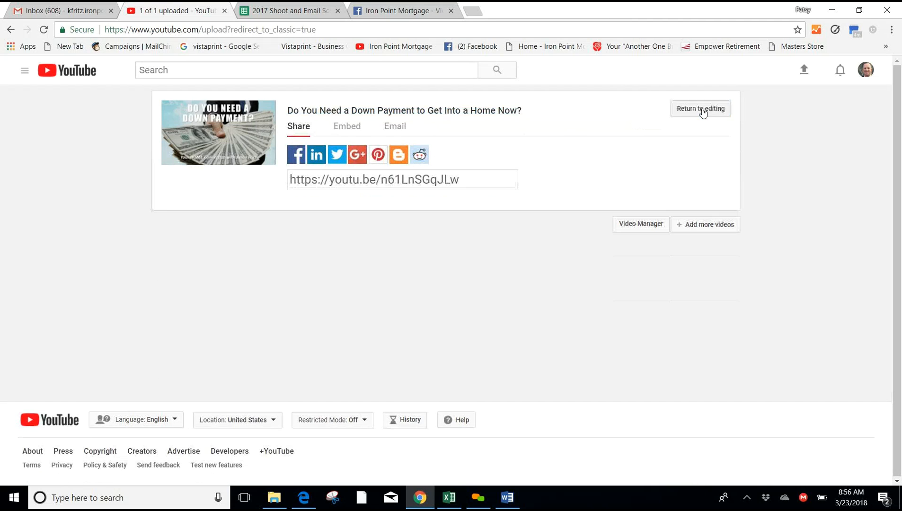
# - Review the playlist sections on the YouTube channel page and open the Your HOME Connection - Household and Lifestyle Tips playlist
pyautogui.click(25, 70)
pyautogui.click(53, 119)
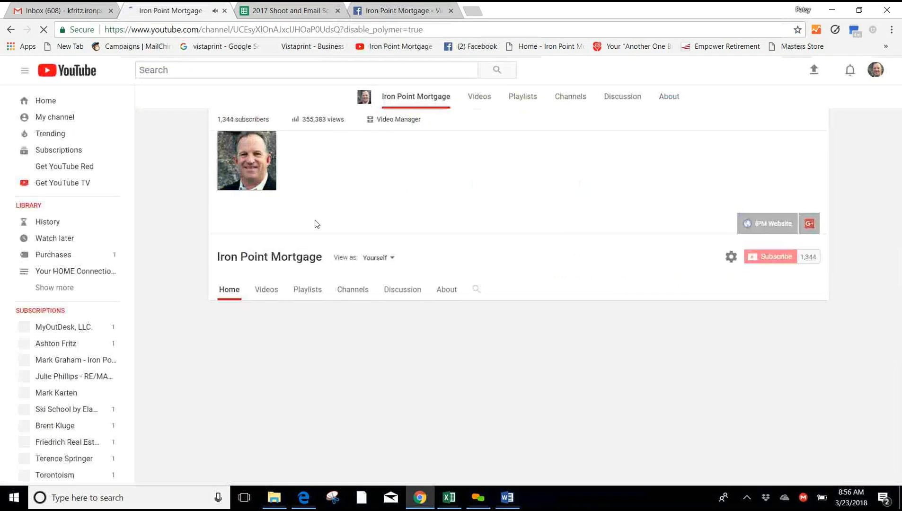
pyautogui.scroll(-3, 320, 218)
pyautogui.scroll(-3, 306, 236)
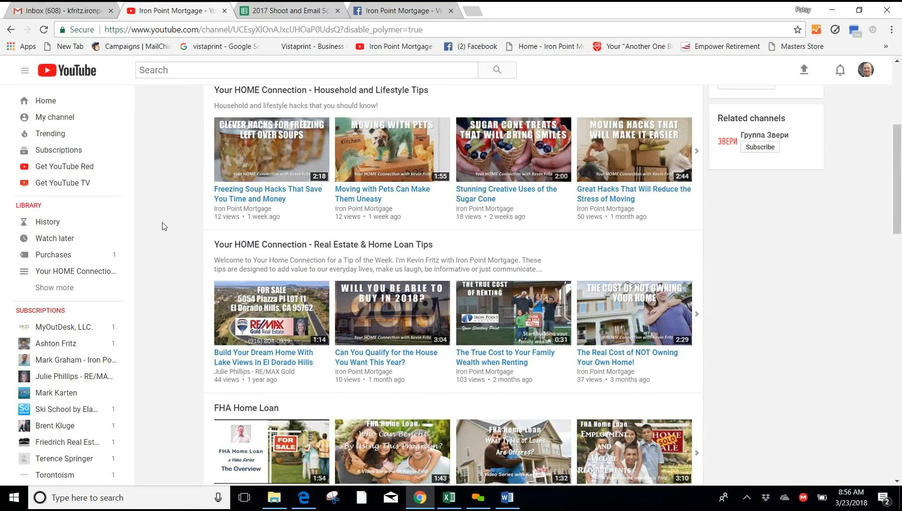
pyautogui.scroll(2, 199, 230)
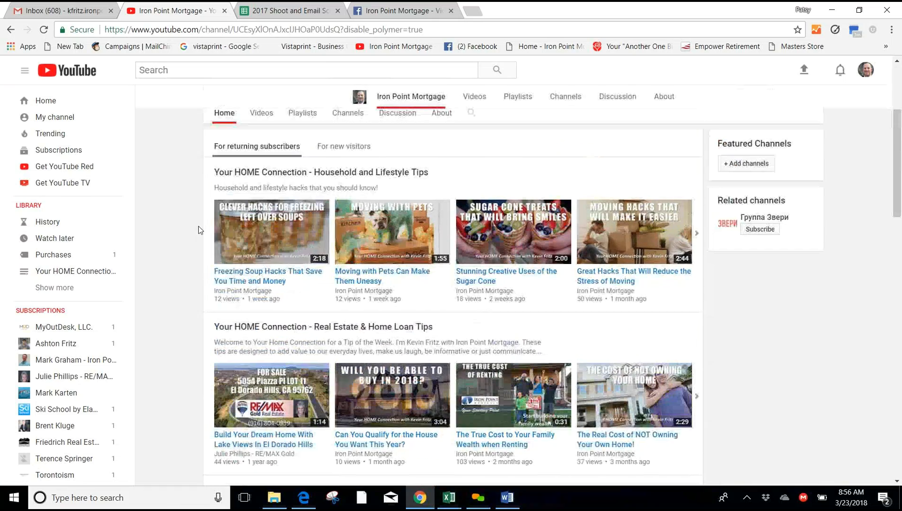
pyautogui.scroll(-3, 209, 237)
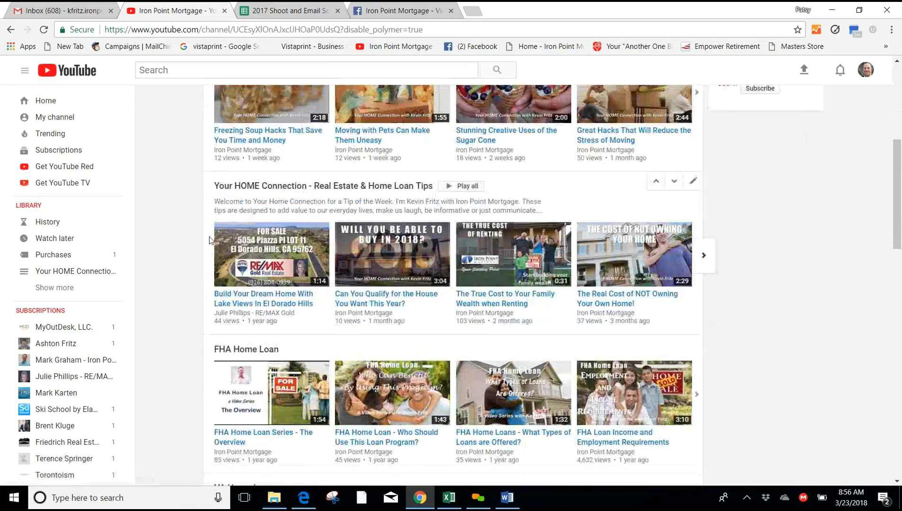
pyautogui.scroll(4, 213, 239)
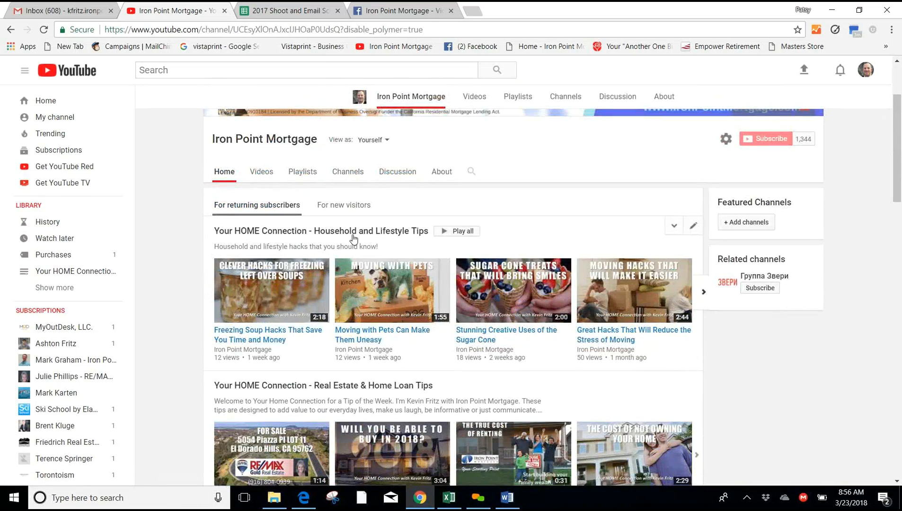
pyautogui.click(353, 232)
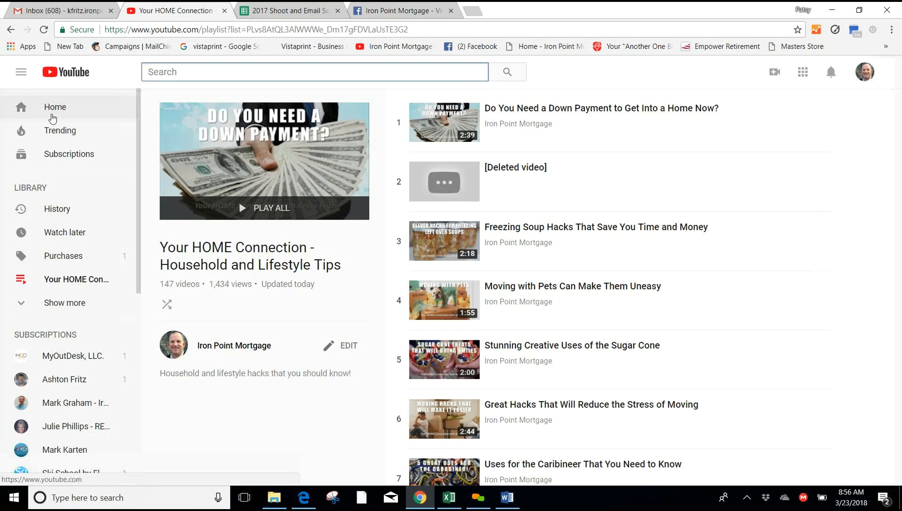
# - Go to the YouTube home page and open the Iron Point Mortgage channel from the account options
pyautogui.click(55, 109)
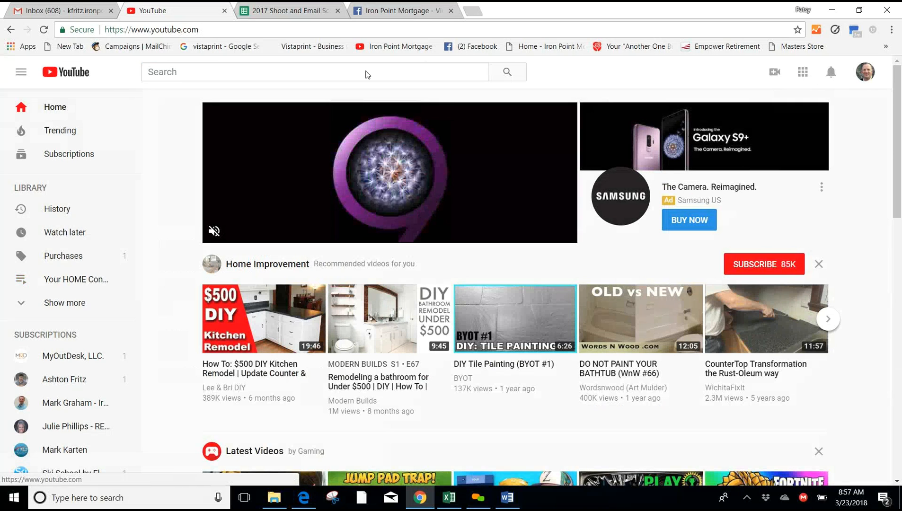
pyautogui.click(865, 73)
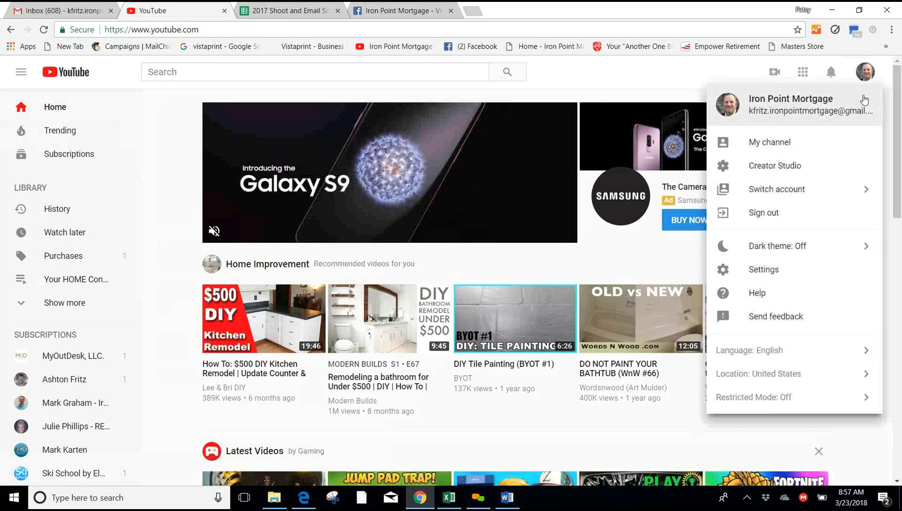
pyautogui.click(771, 142)
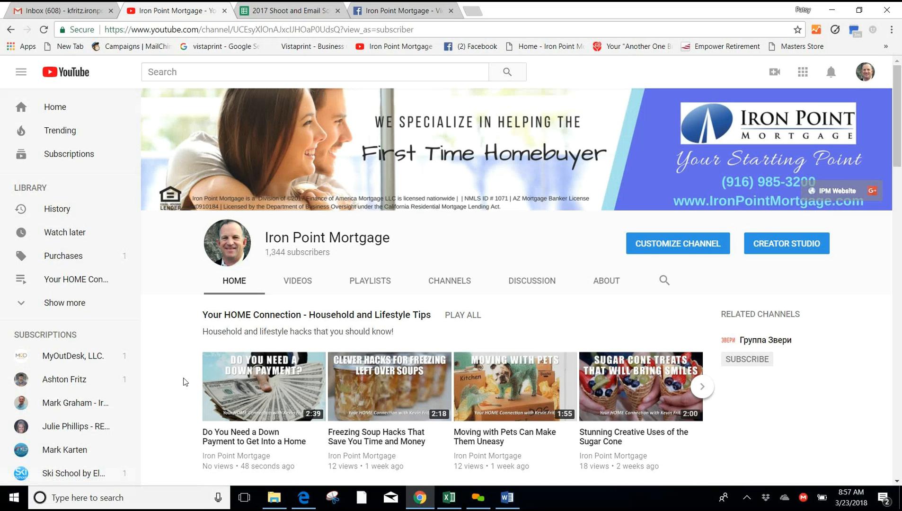
# - Check the upload progress of the Facebook video and review the household and home loan playlist sections on the YouTube channel
pyautogui.click(365, 12)
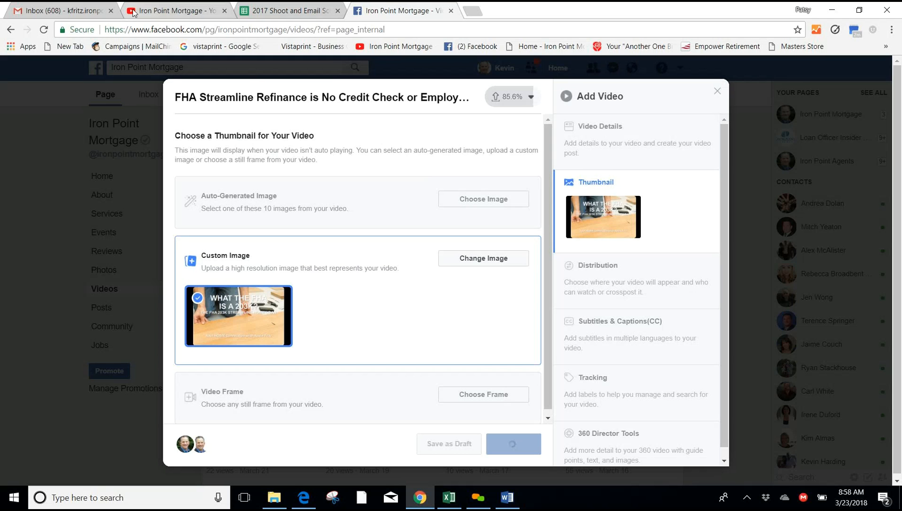
pyautogui.click(155, 8)
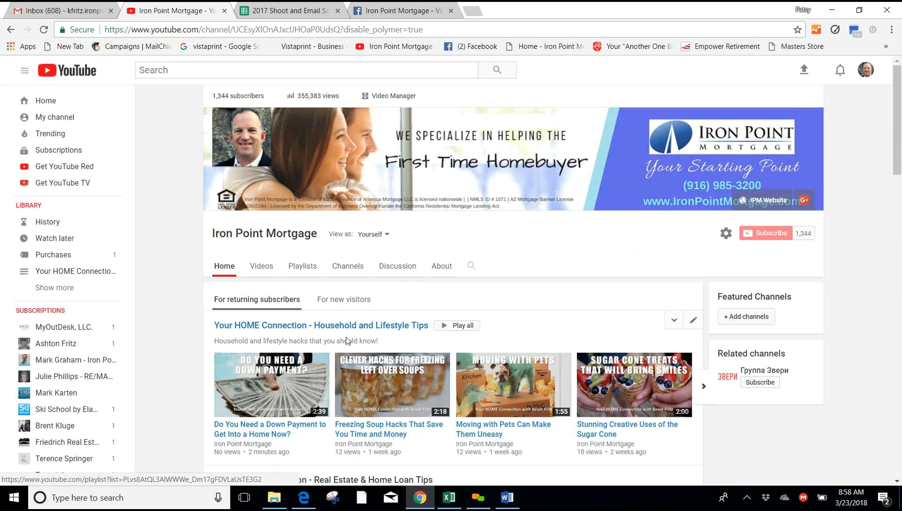
pyautogui.scroll(-3, 347, 341)
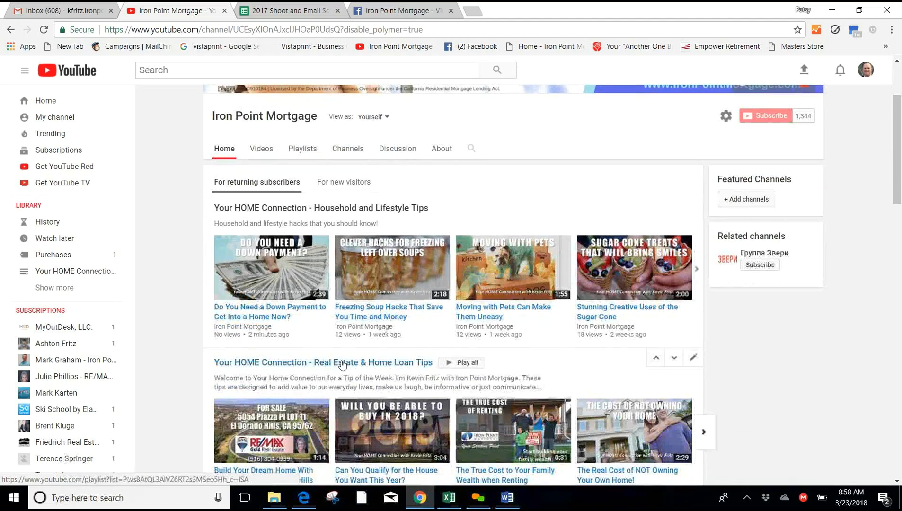
pyautogui.scroll(3, 292, 282)
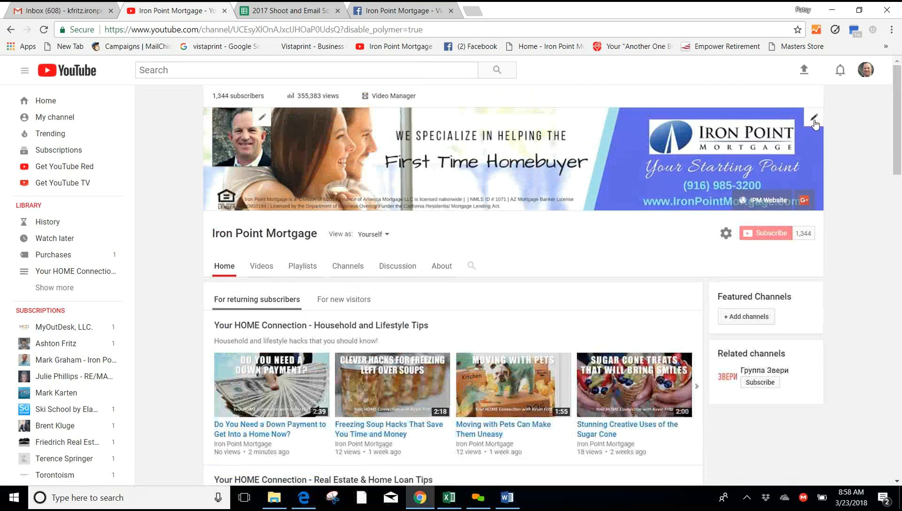
# - Open the down payment video's edit page from Creator Studio
pyautogui.click(866, 71)
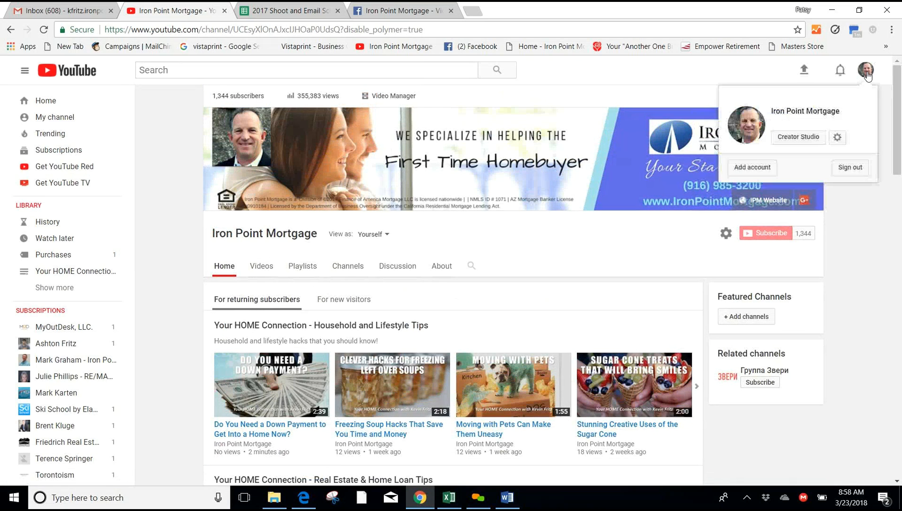
pyautogui.click(795, 139)
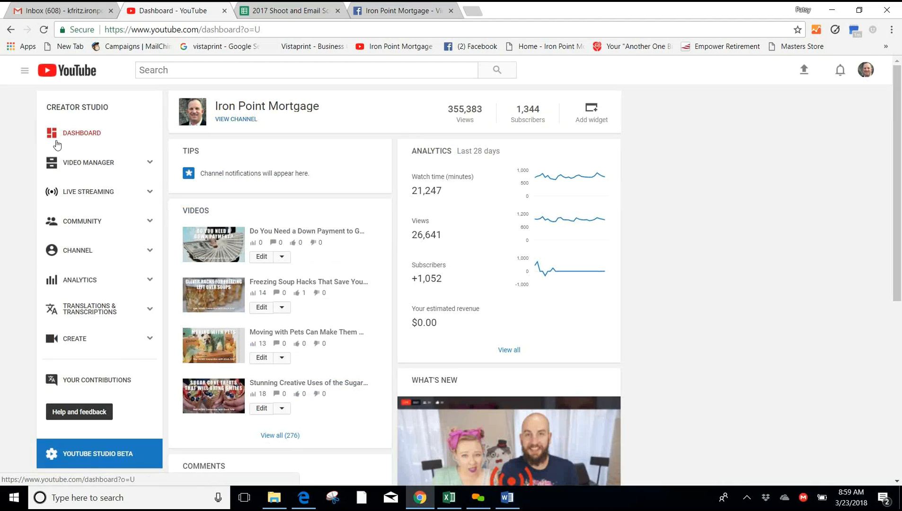
pyautogui.click(261, 258)
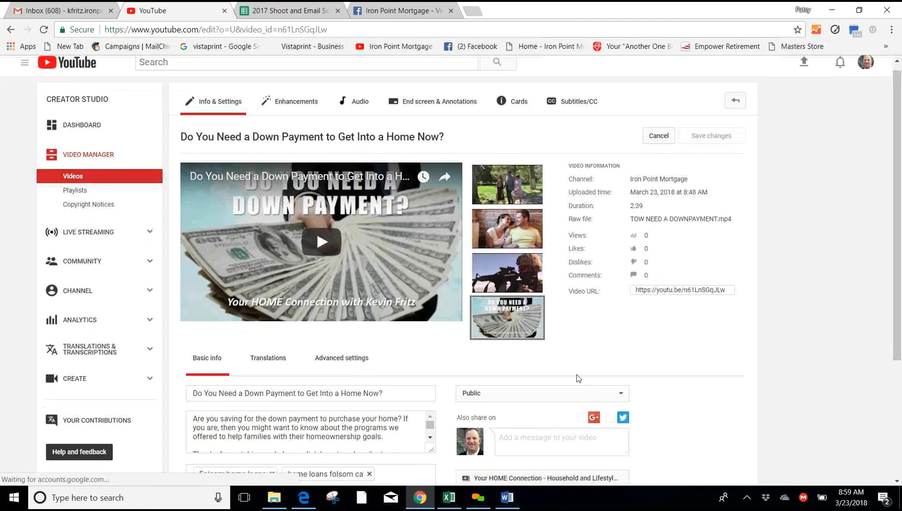
# - Move the video from the Household and Lifestyle Tips playlist to Your HOME Connection - Real Estate & Home Loan Tips, save, and return to Video Manager
pyautogui.scroll(-2, 571, 402)
pyautogui.click(515, 378)
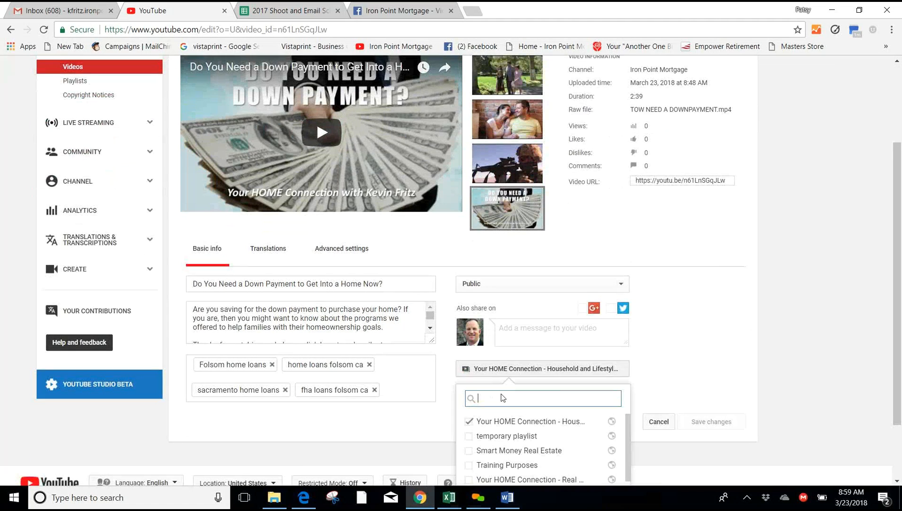
pyautogui.click(469, 422)
pyautogui.click(480, 480)
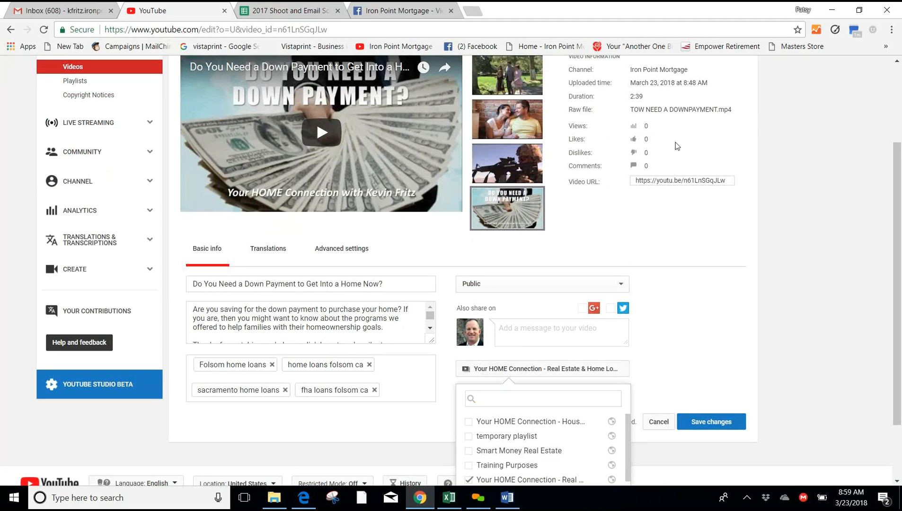
pyautogui.scroll(2, 800, 162)
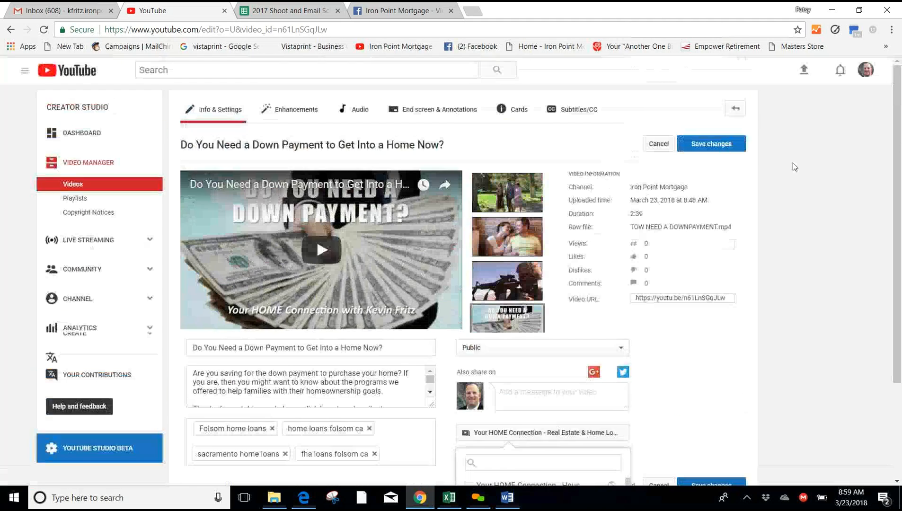
pyautogui.click(710, 144)
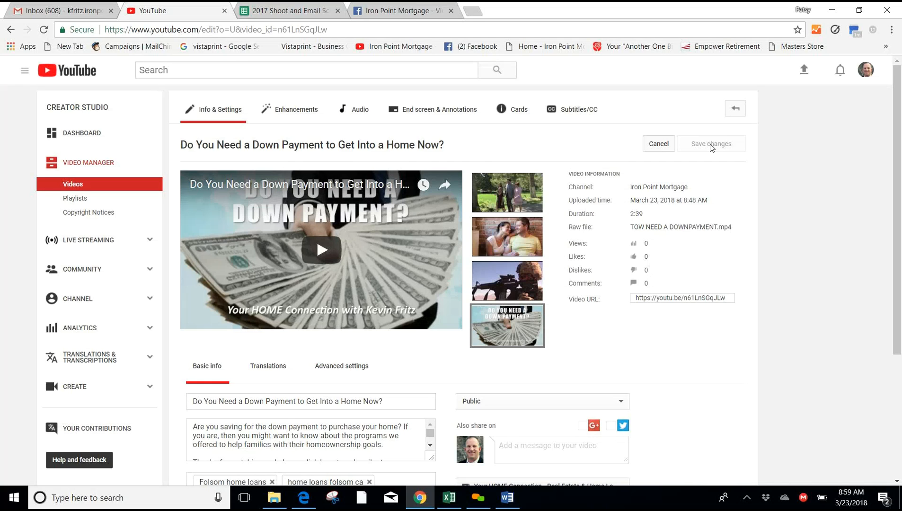
pyautogui.click(738, 109)
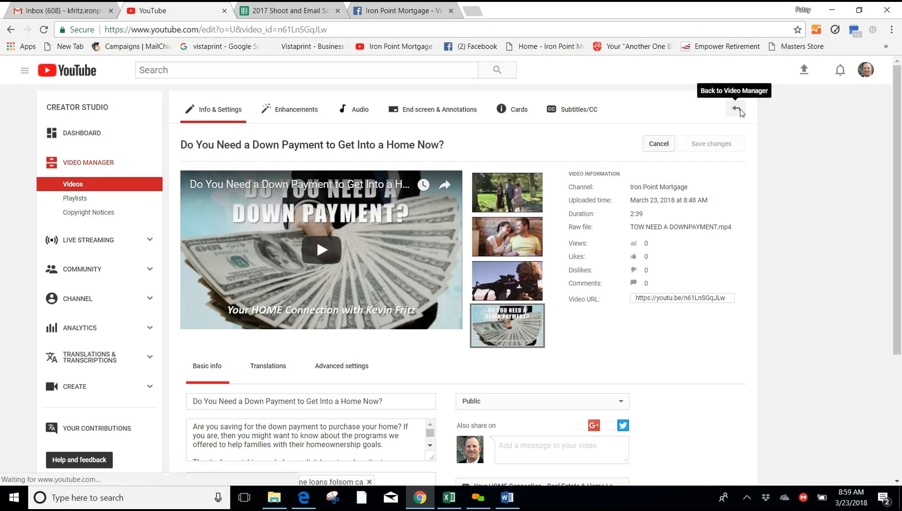
# - Check the video list on the Facebook page and return to the YouTube video list
pyautogui.click(366, 13)
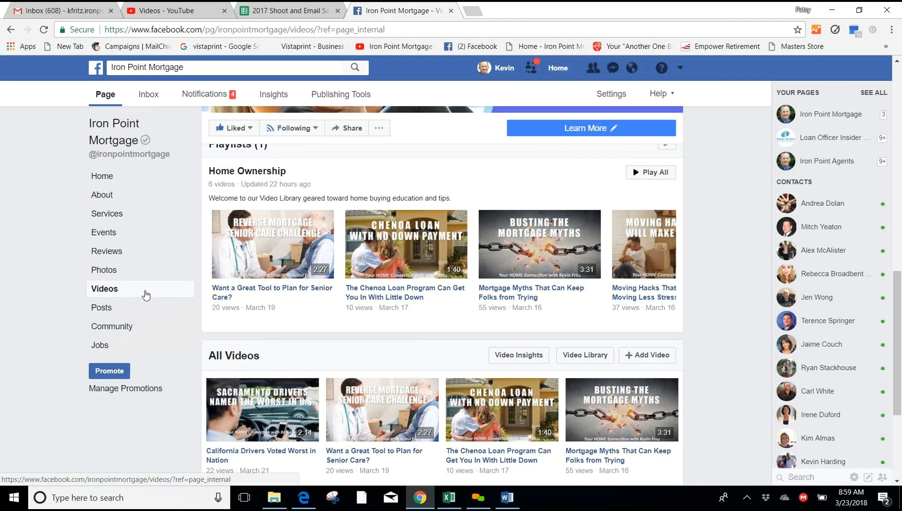
pyautogui.click(161, 10)
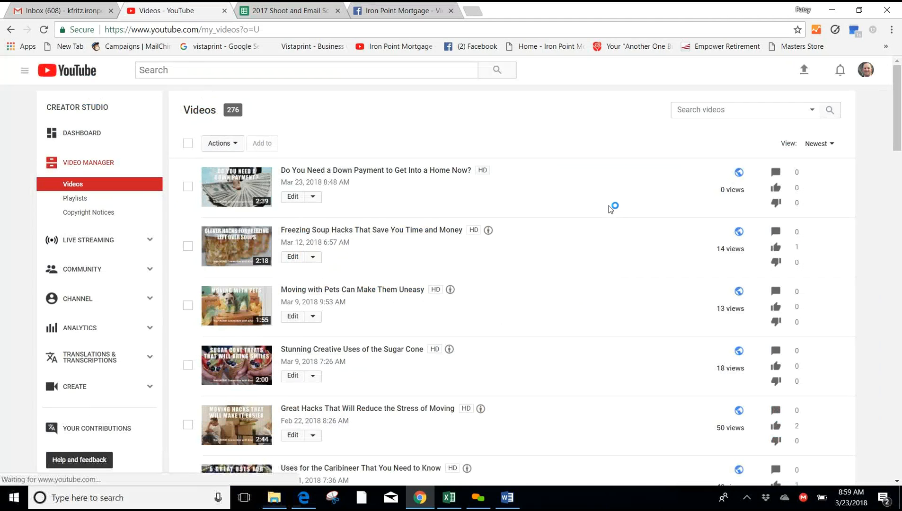